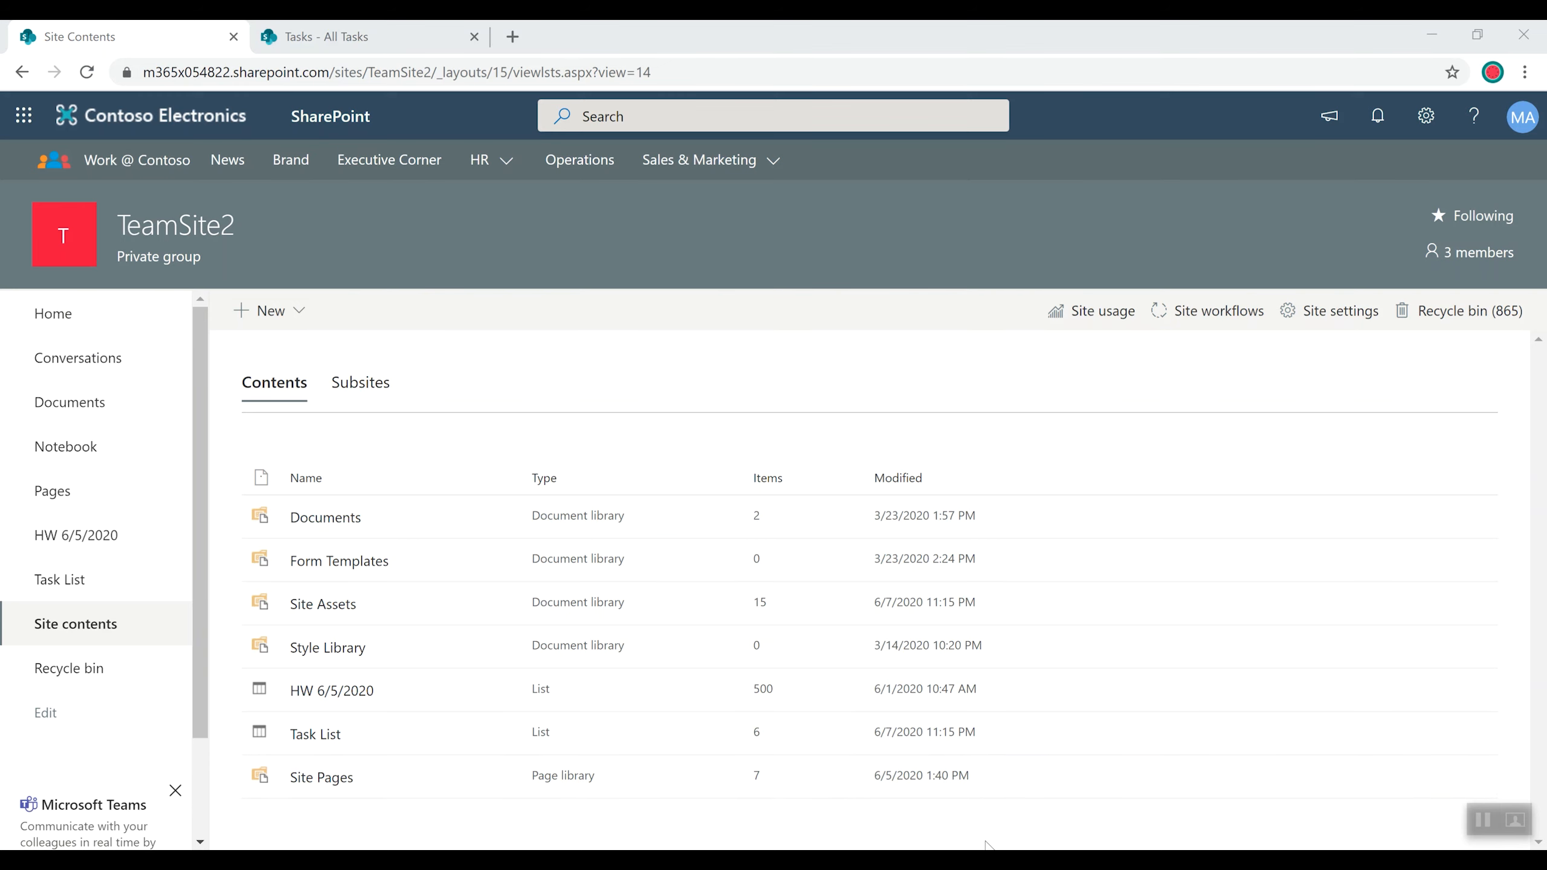
Switch to the MOCK DATA (5.29.2020) workbook in Excel and format the start_date column as Date, type *3/14/2012.
{"action": "key", "text": "alt+Tab"}
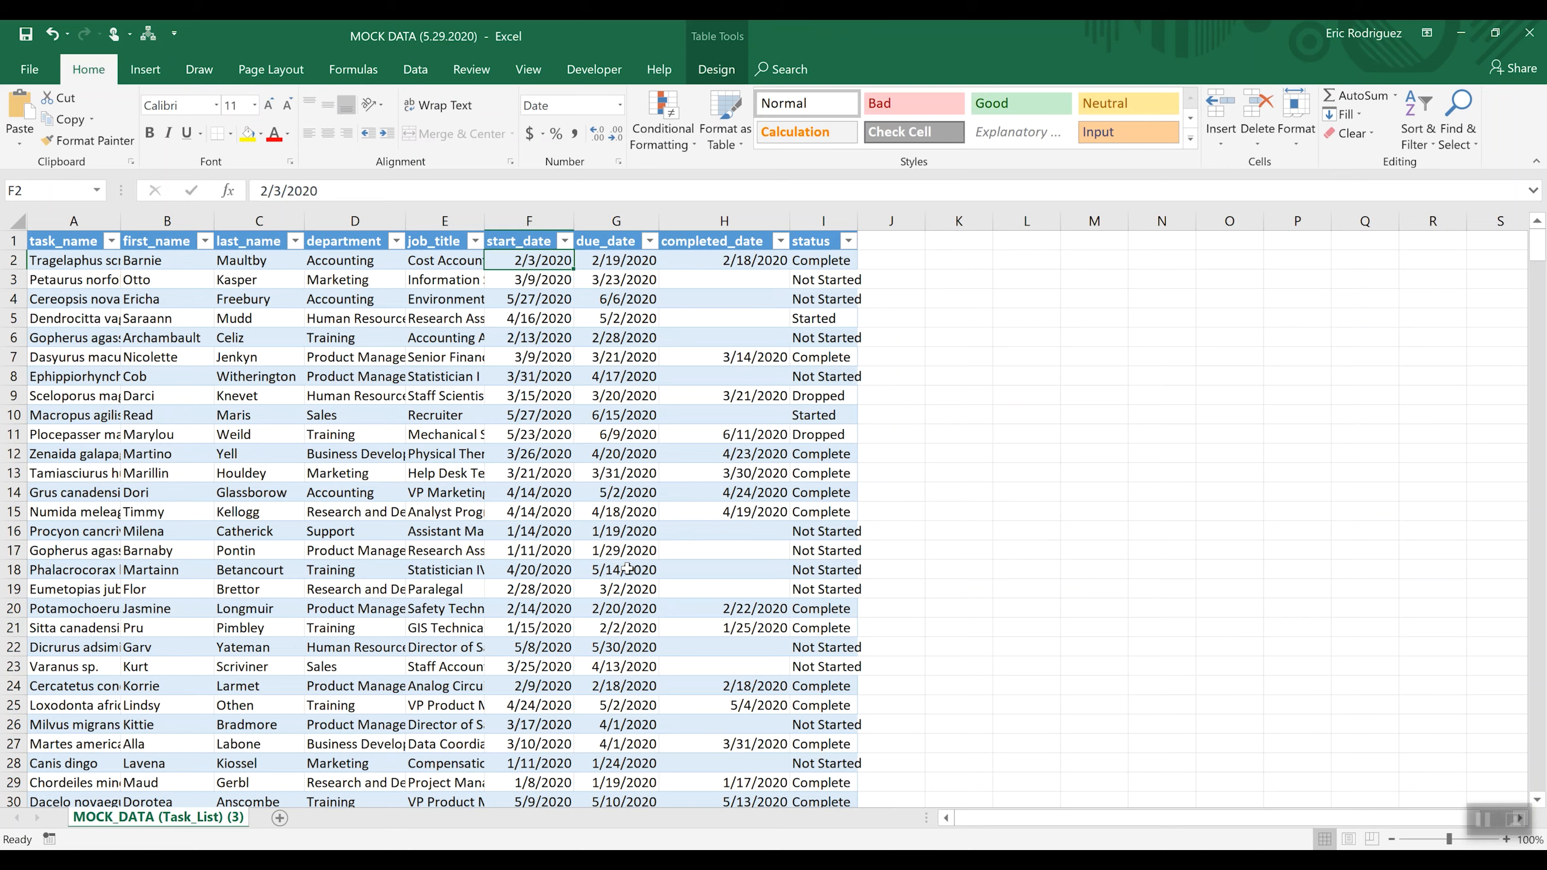
{"action": "scroll", "coordinate": [627, 568], "scroll_direction": "down", "scroll_amount": 3}
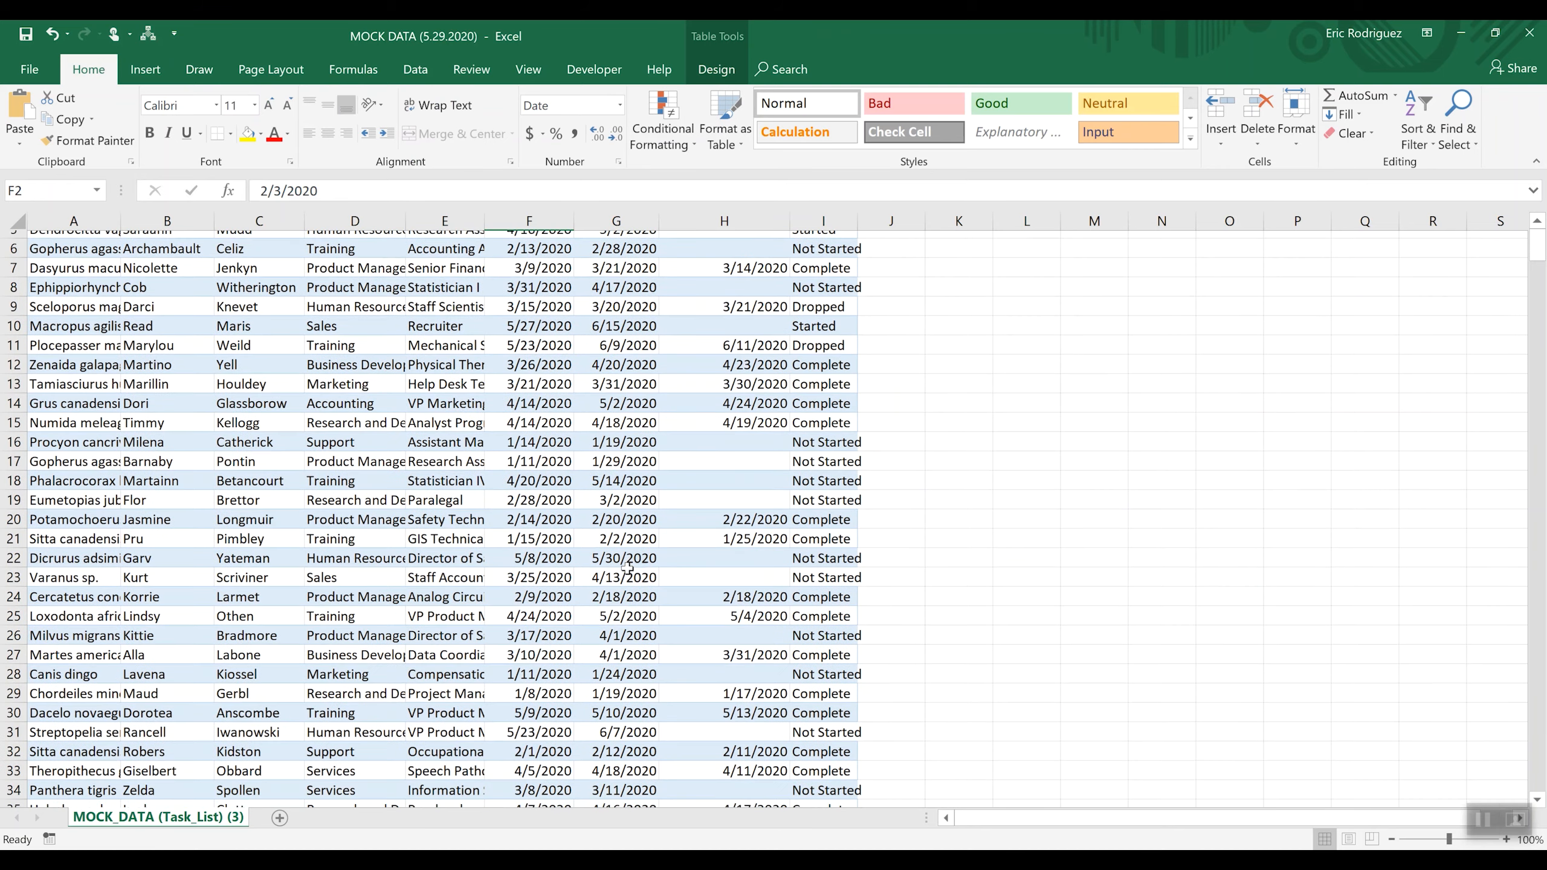
{"action": "scroll", "coordinate": [627, 568], "scroll_direction": "up", "scroll_amount": 3}
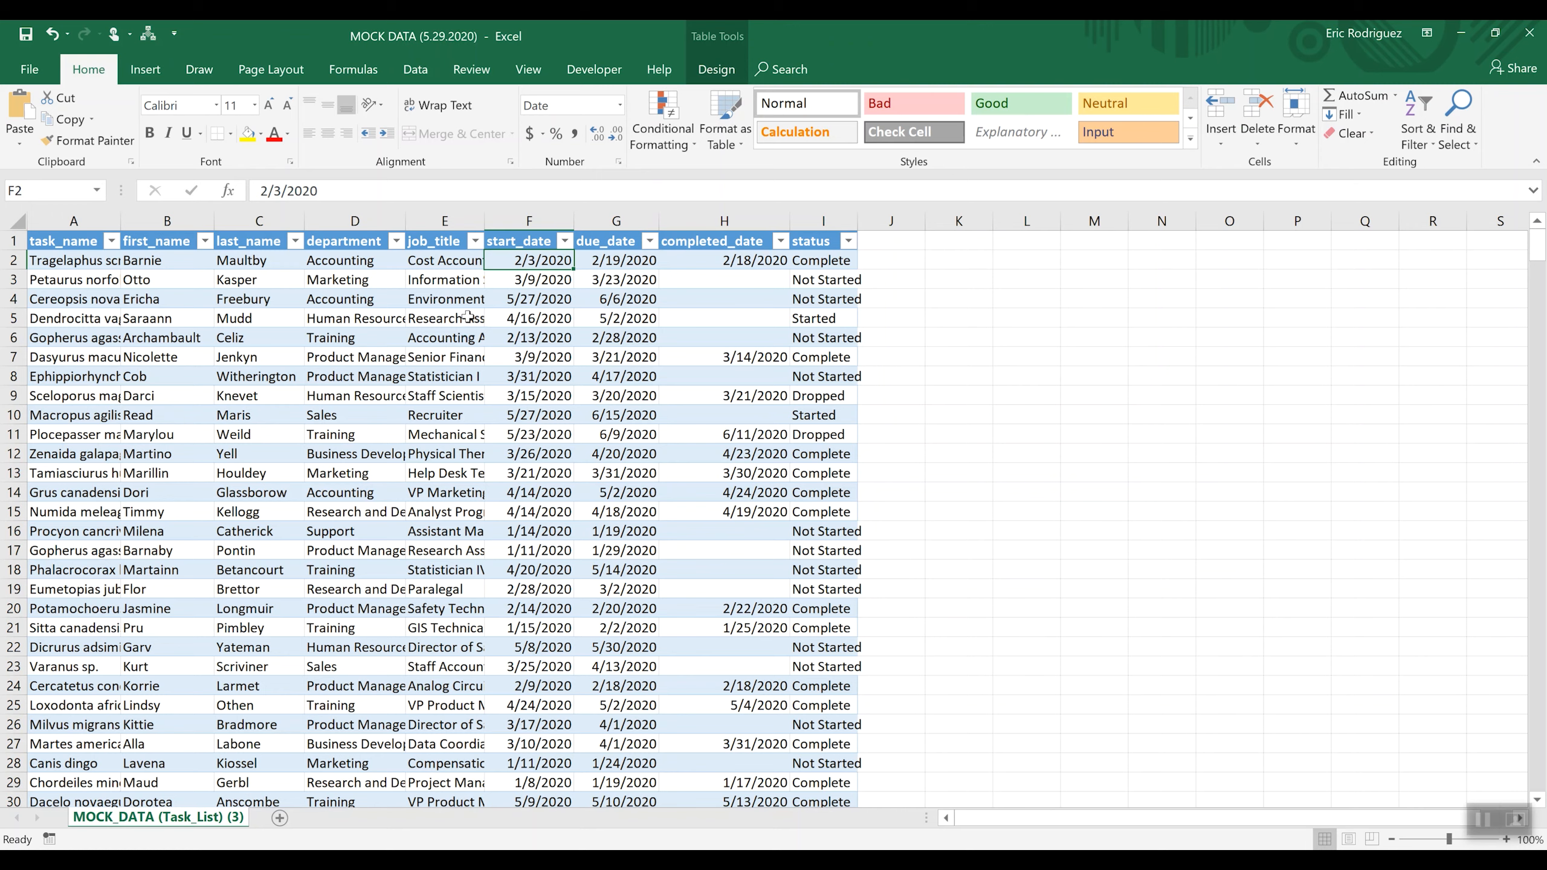
{"action": "right_click", "coordinate": [543, 208]}
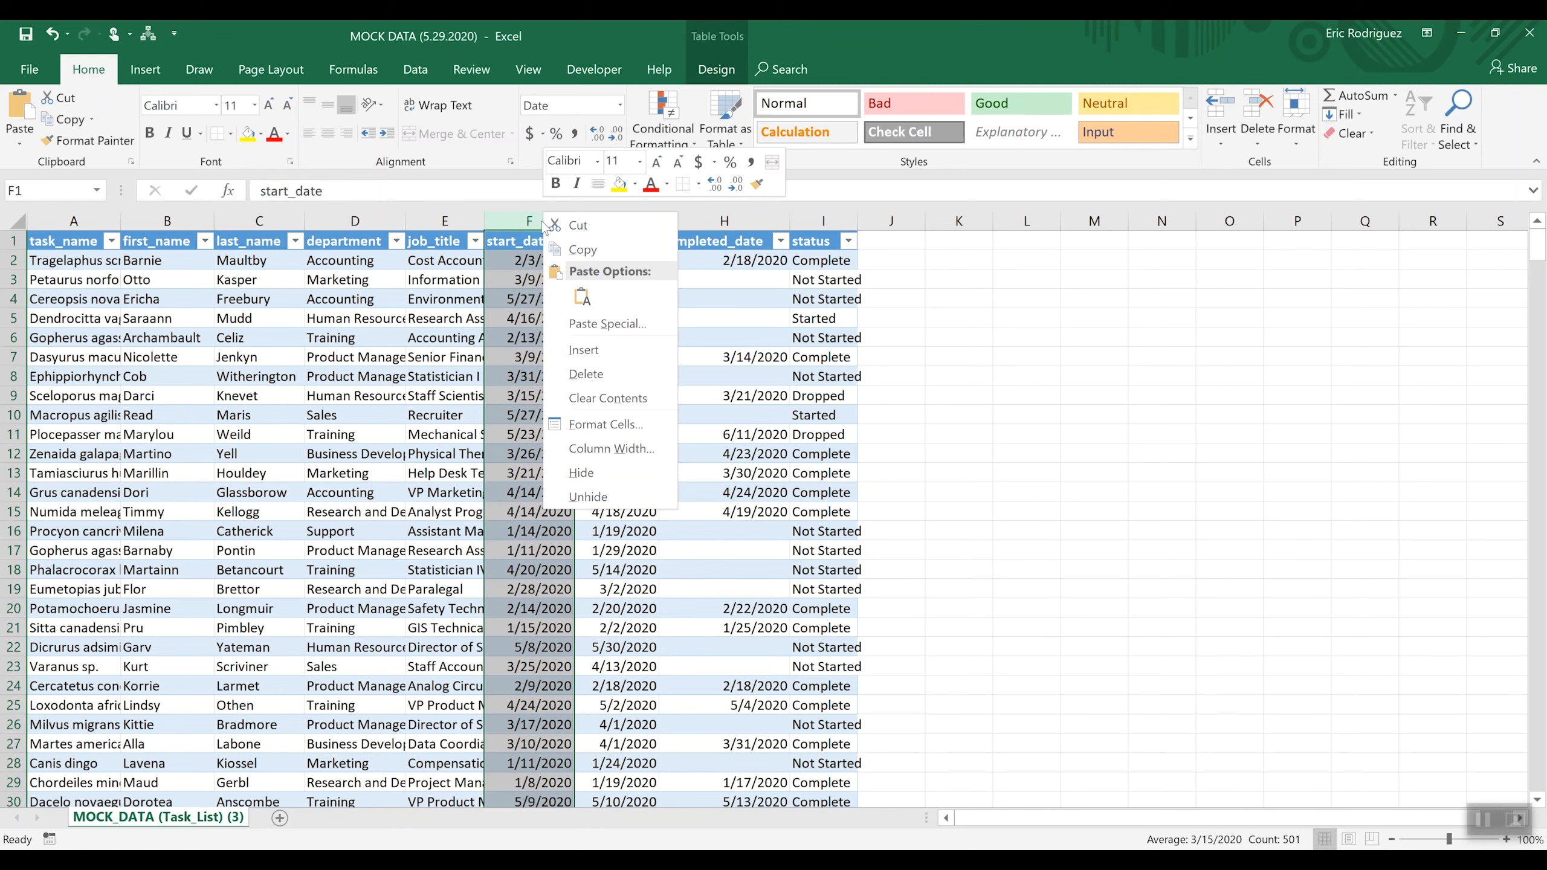
{"action": "left_click", "coordinate": [606, 425]}
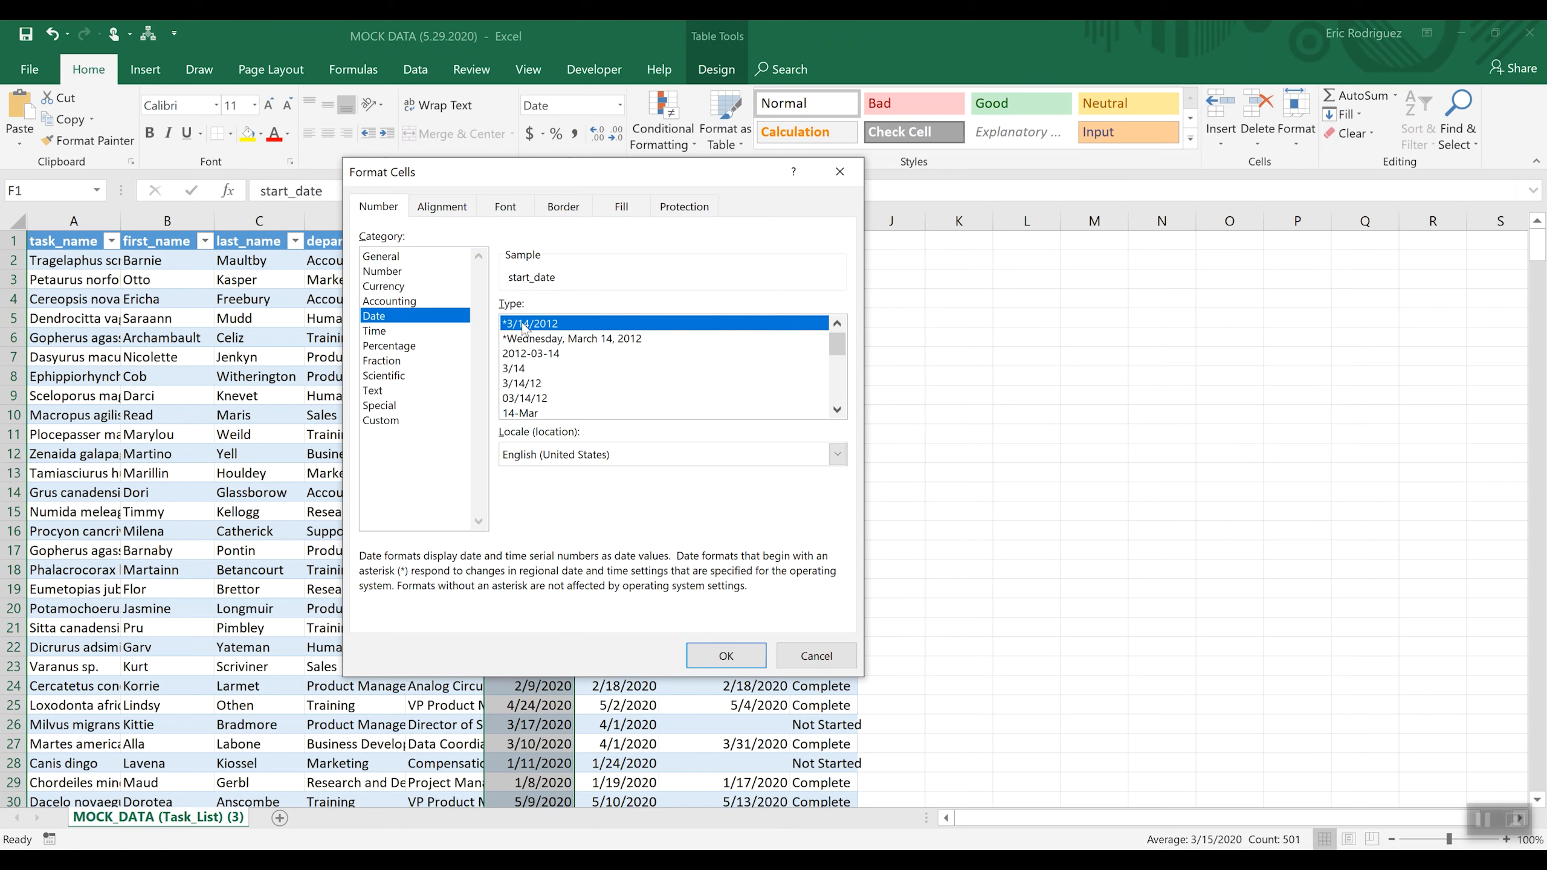
{"action": "left_click", "coordinate": [726, 657]}
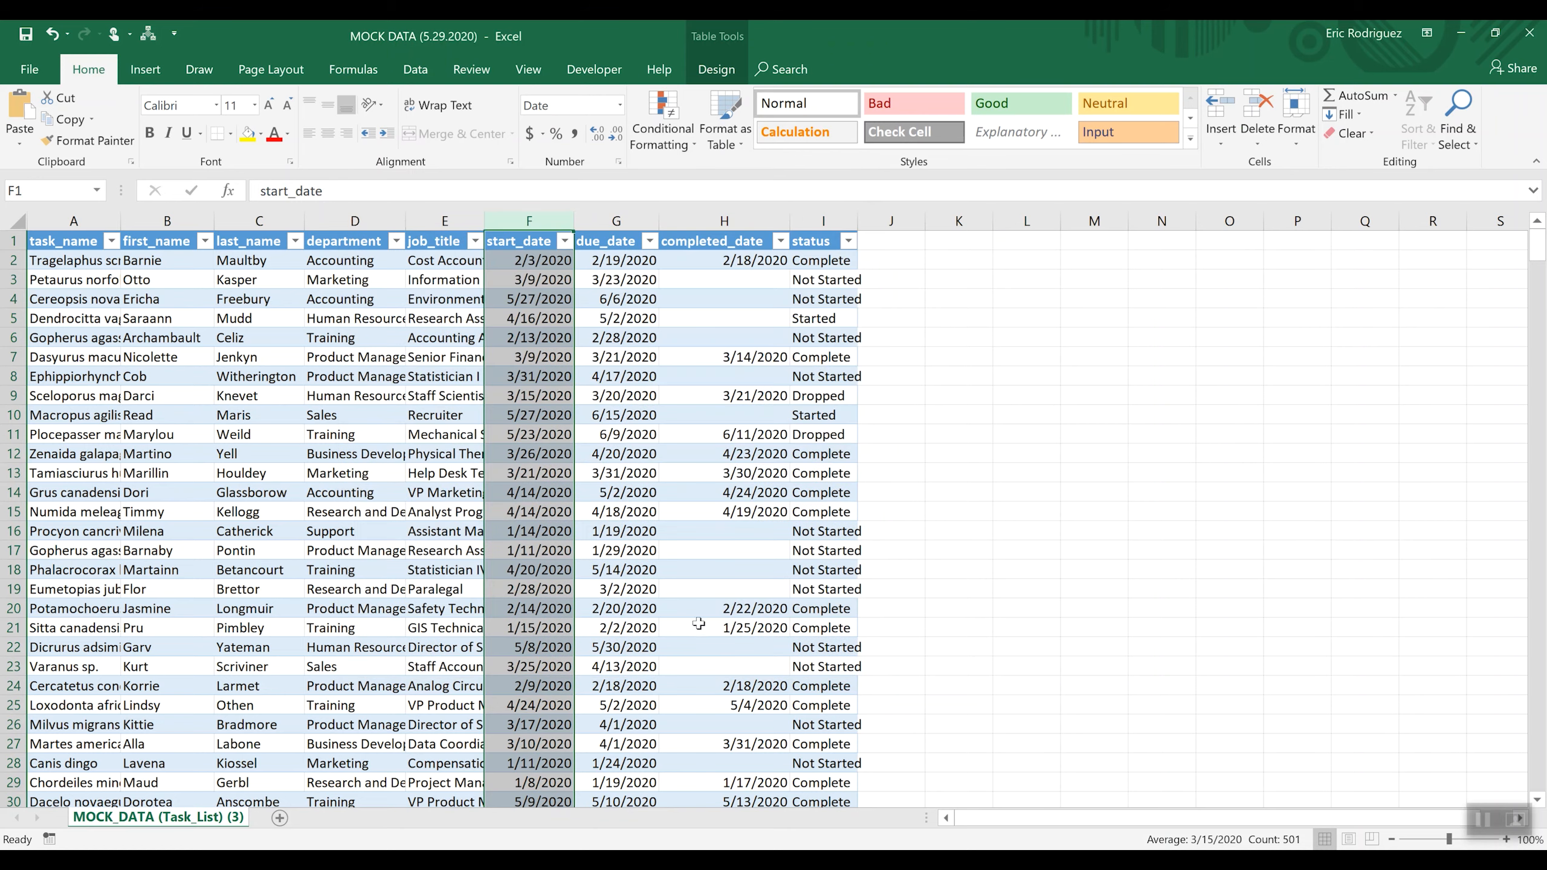
Format the due_date column as Date with the *3/14/2012 type.
{"action": "left_click", "coordinate": [609, 224]}
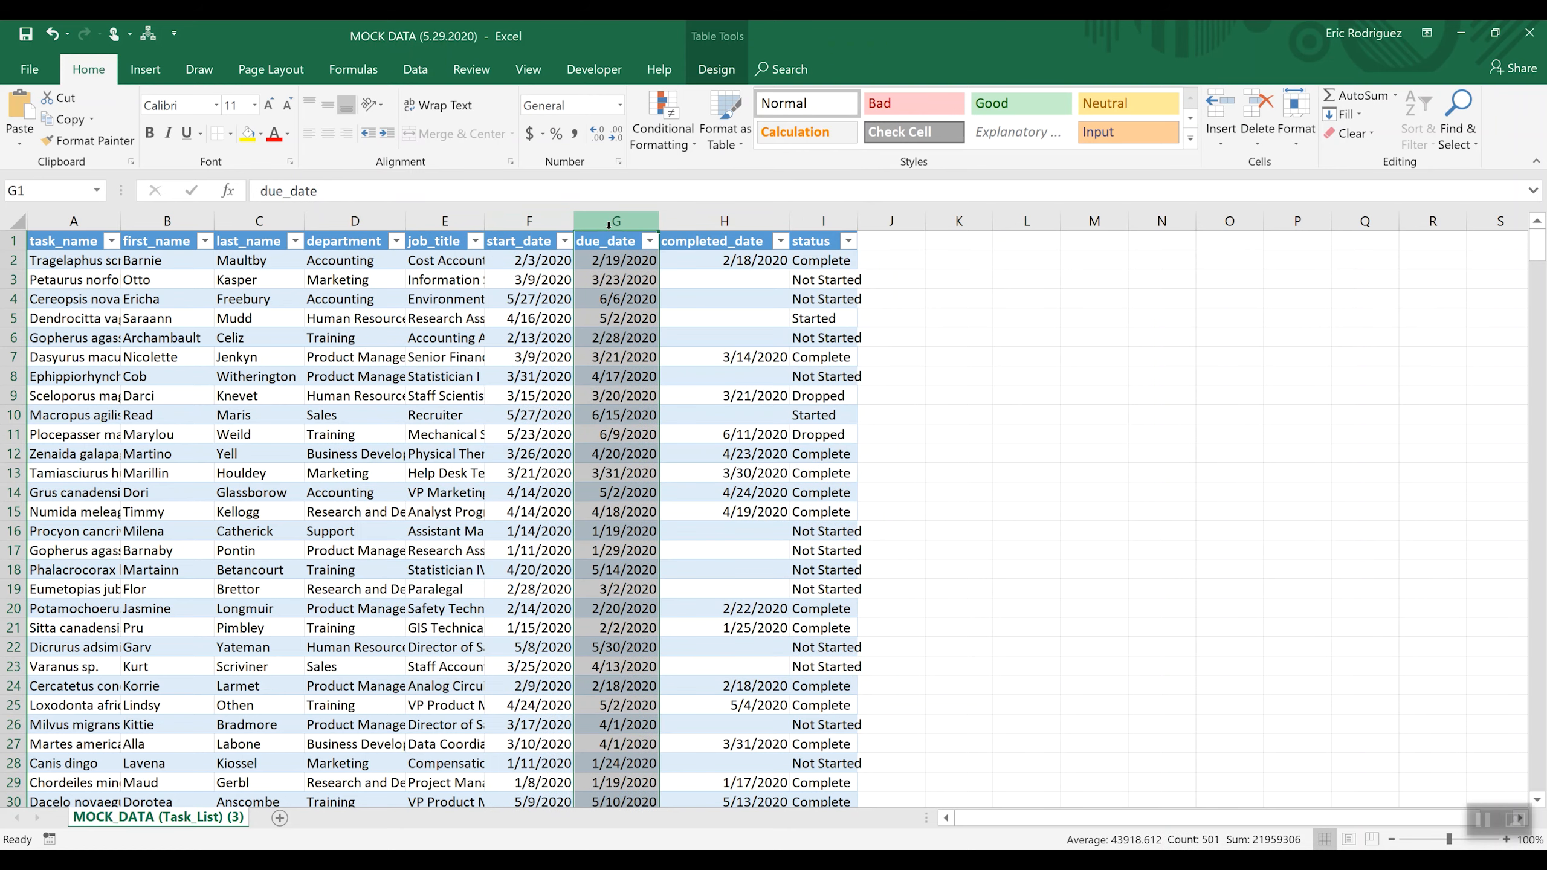
{"action": "right_click", "coordinate": [609, 224]}
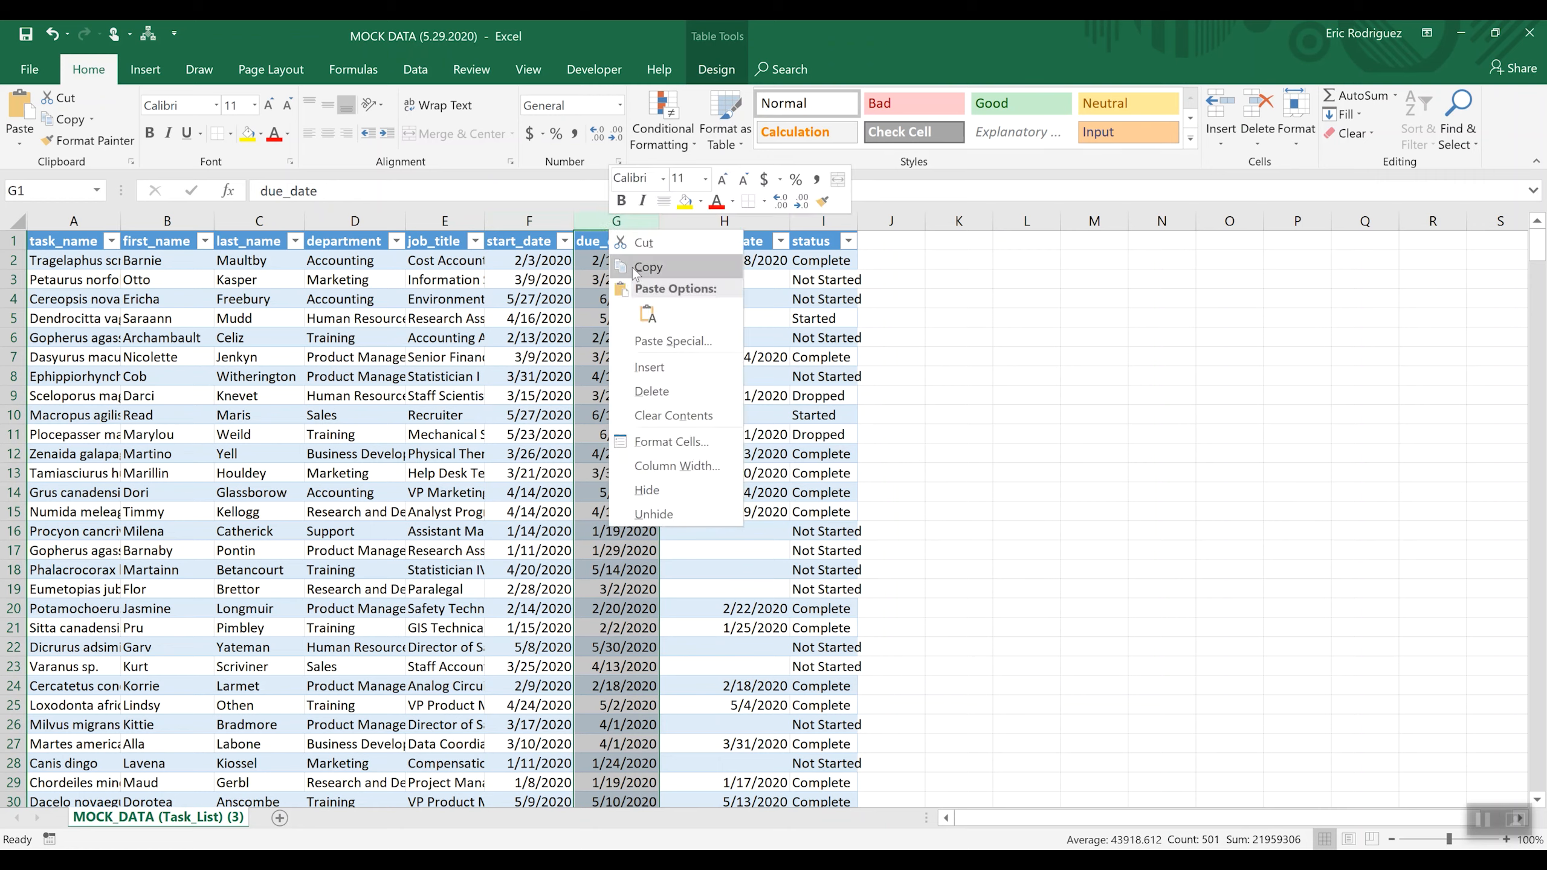
{"action": "left_click", "coordinate": [671, 448]}
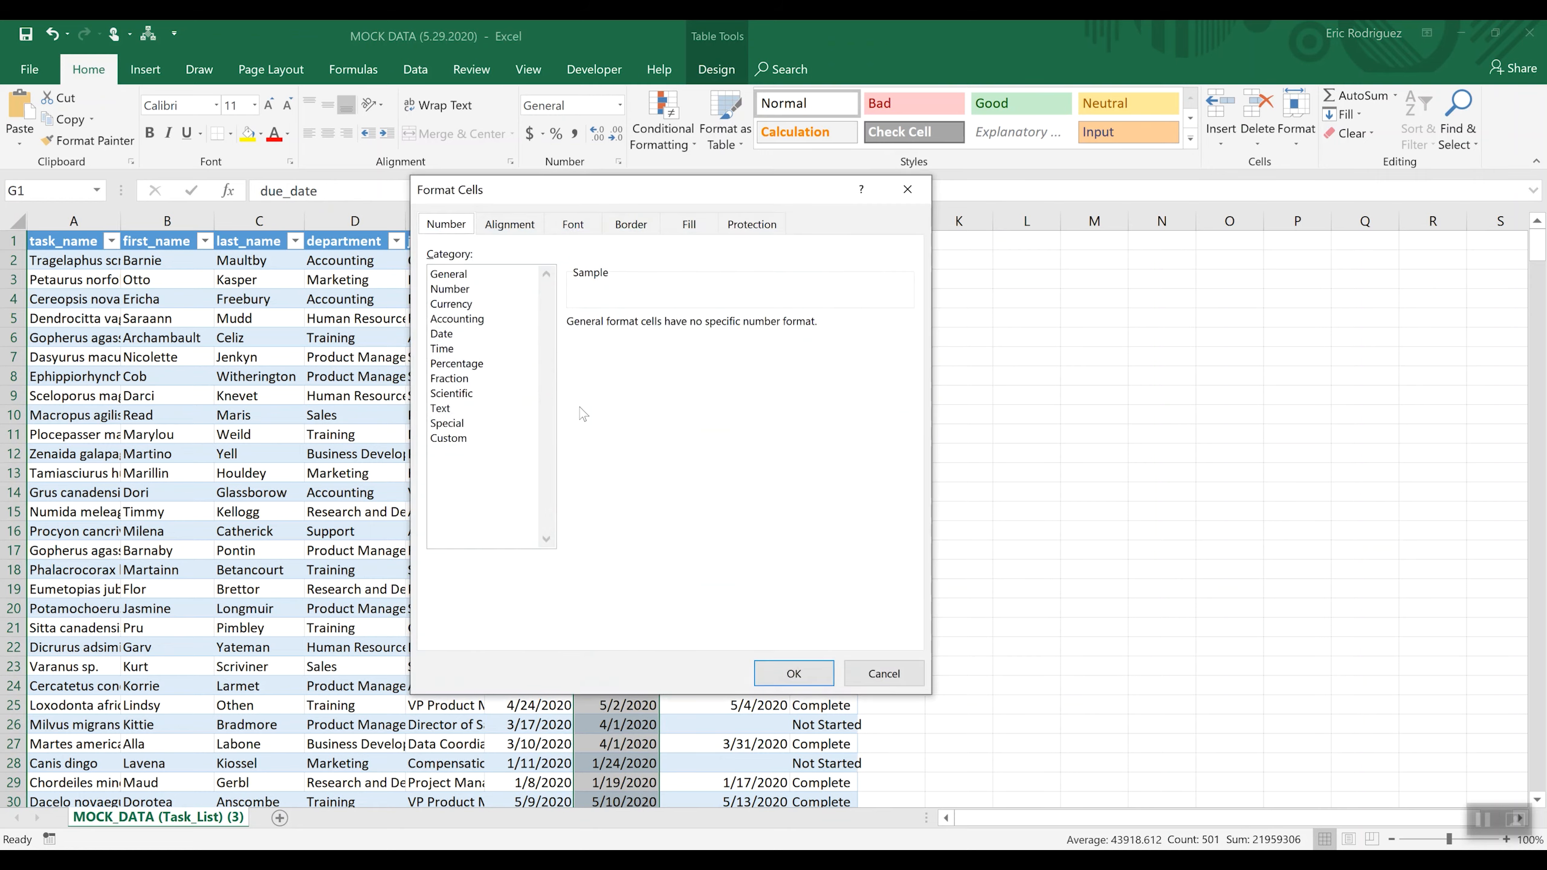
{"action": "left_click", "coordinate": [442, 334]}
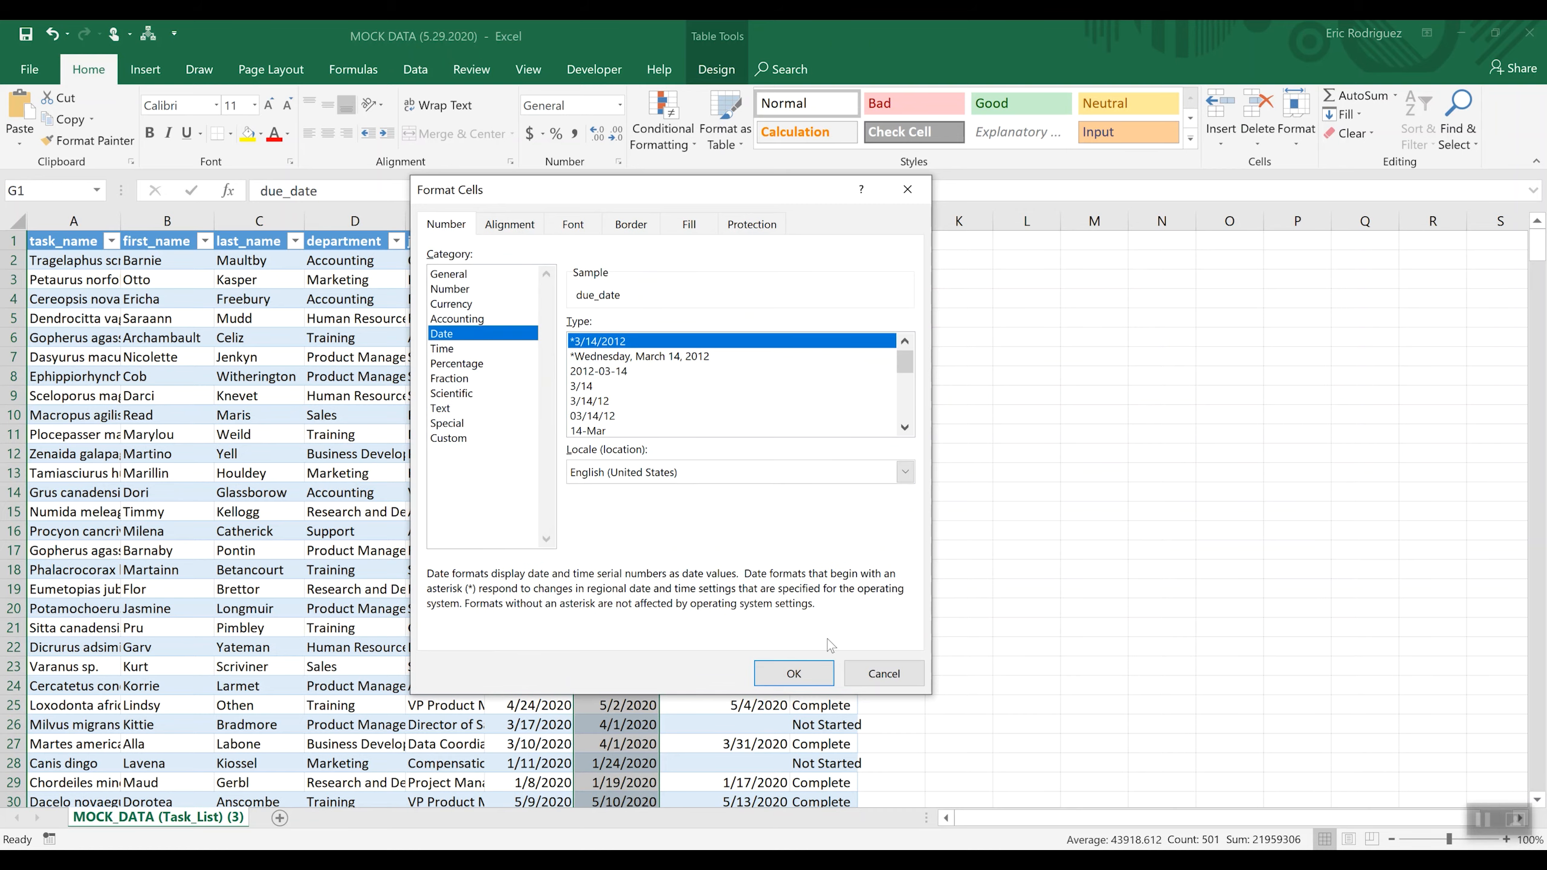
{"action": "left_click", "coordinate": [794, 673]}
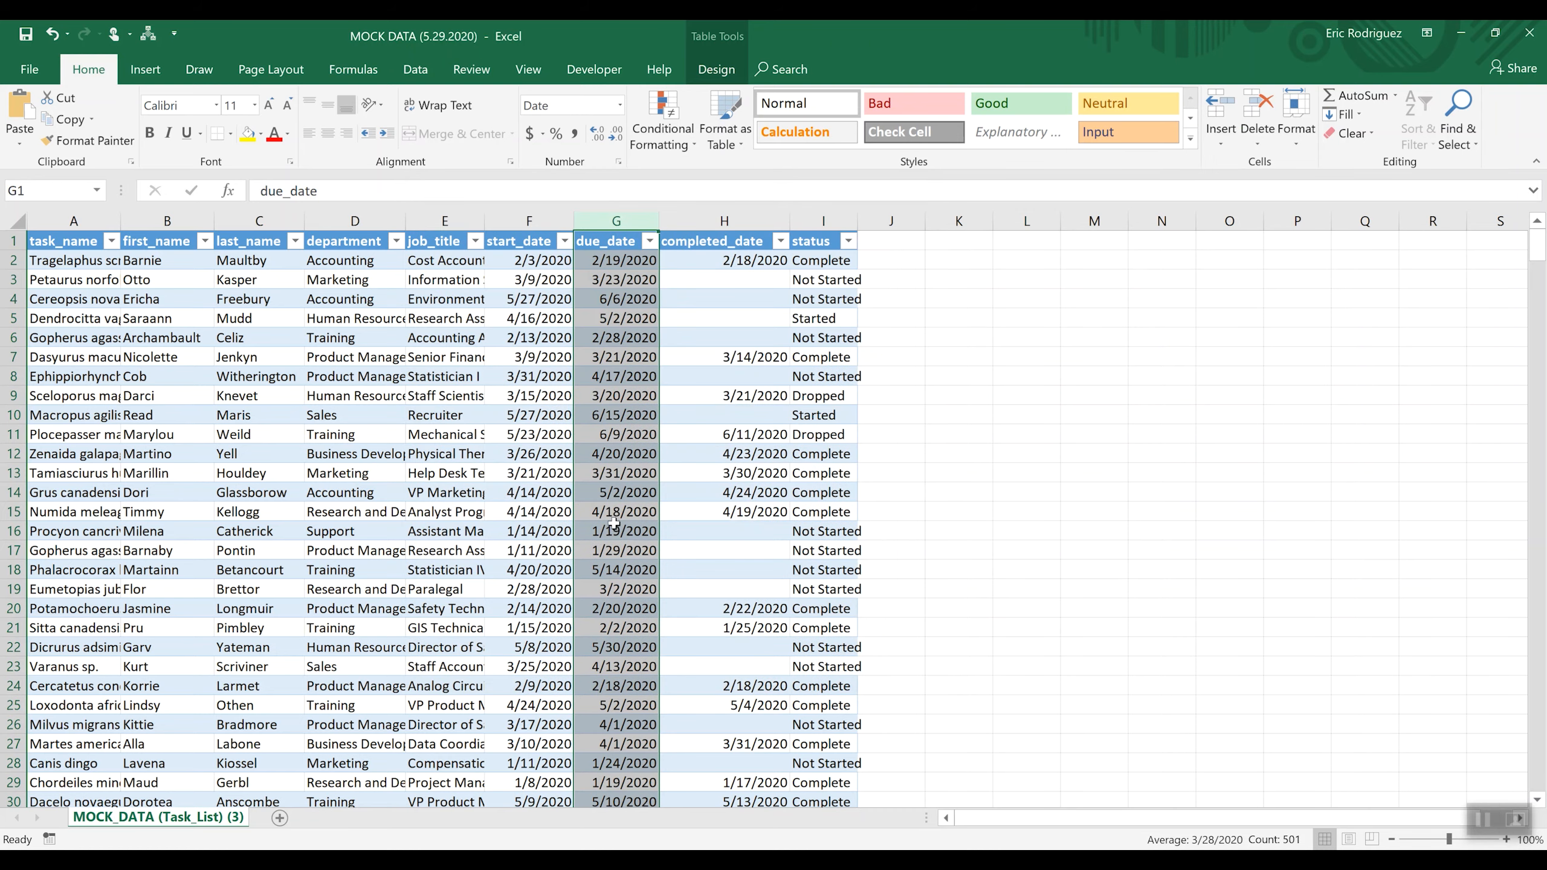
{"action": "left_click", "coordinate": [698, 229]}
{"action": "right_click", "coordinate": [698, 230]}
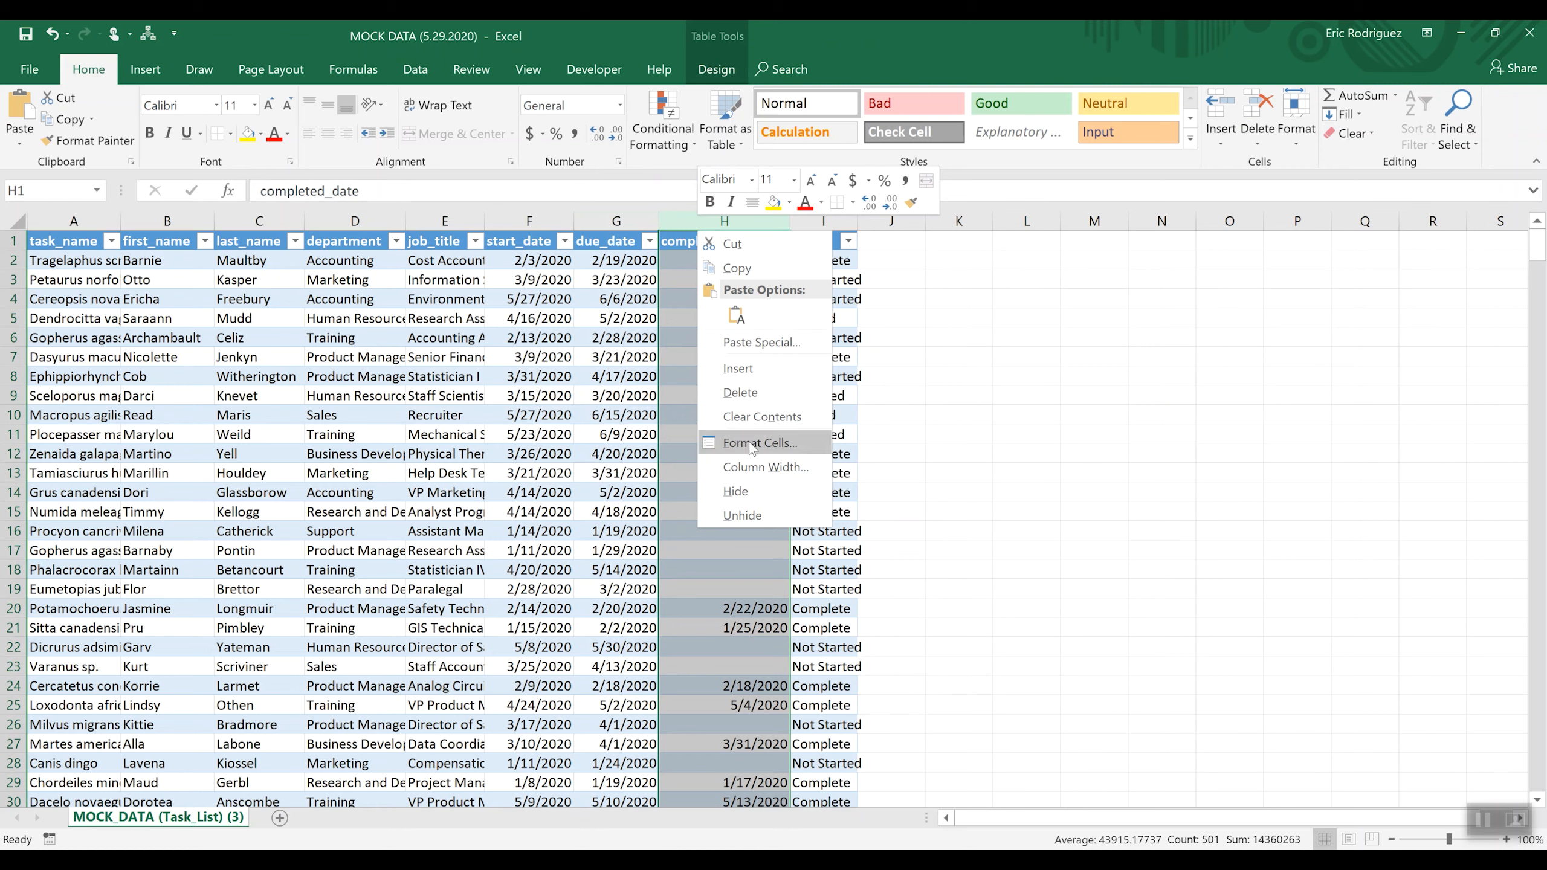
{"action": "left_click", "coordinate": [759, 467]}
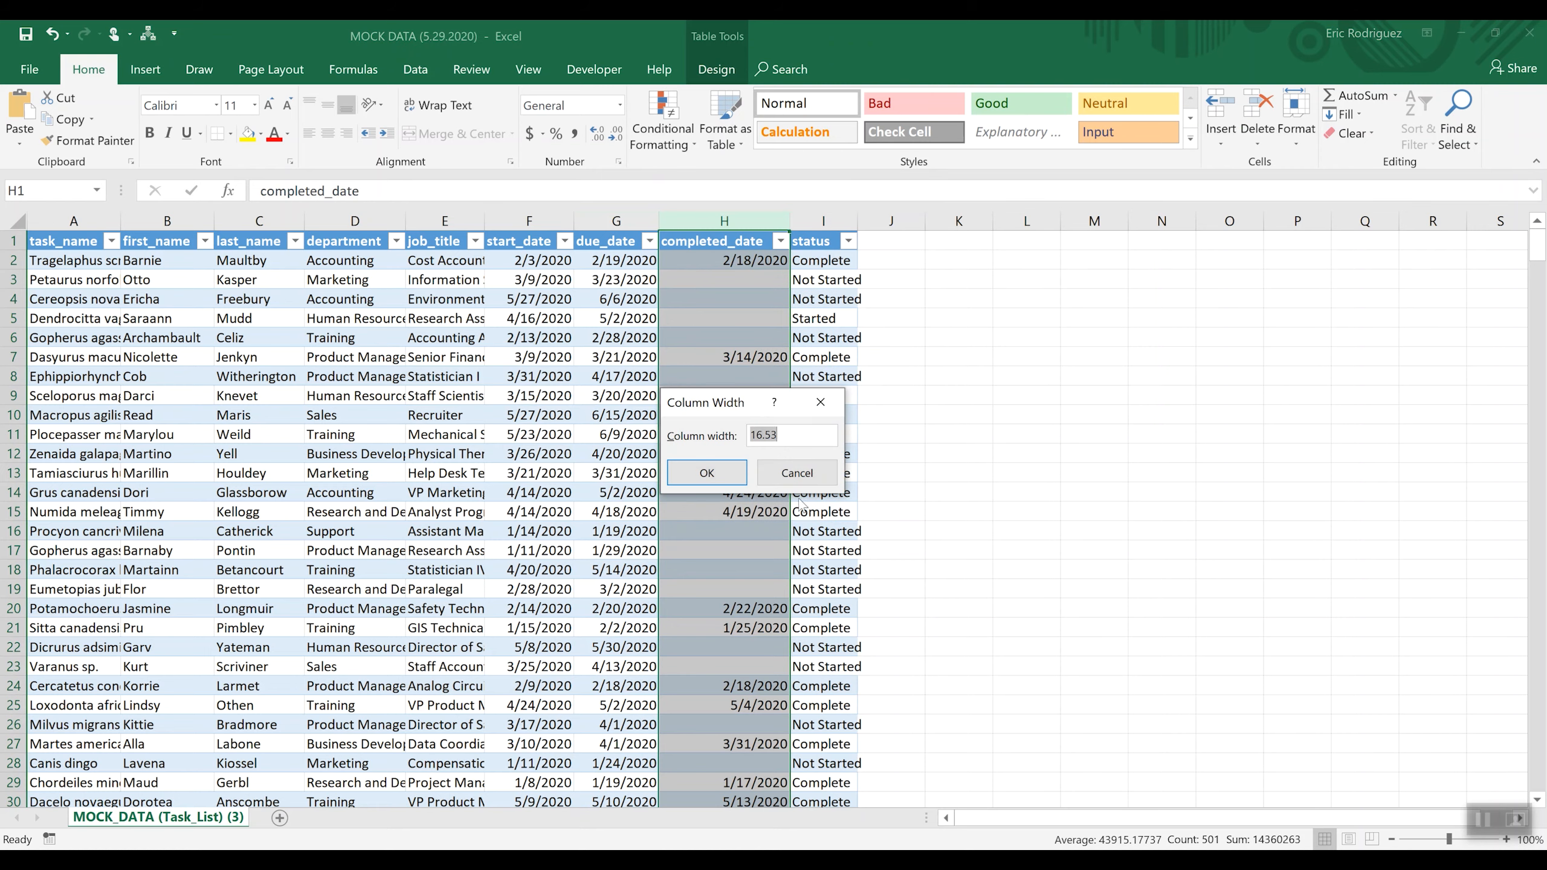
{"action": "left_click", "coordinate": [796, 473]}
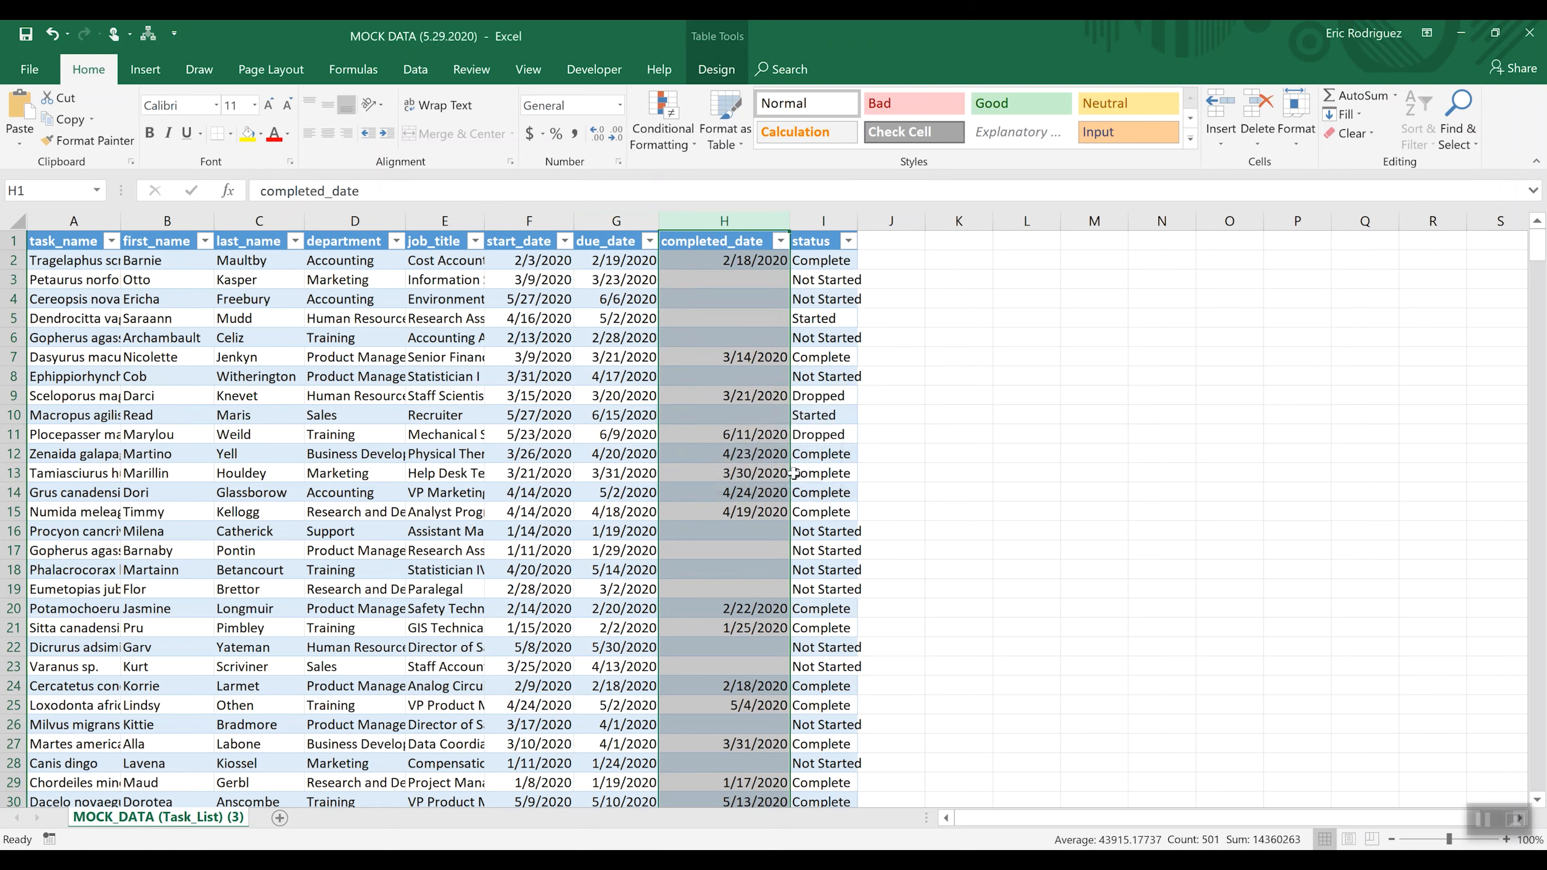
Format the completed_date column as Date with the *3/14/2012 type and close the workbook.
{"action": "right_click", "coordinate": [720, 221]}
{"action": "left_click", "coordinate": [743, 436]}
{"action": "left_click", "coordinate": [526, 320]}
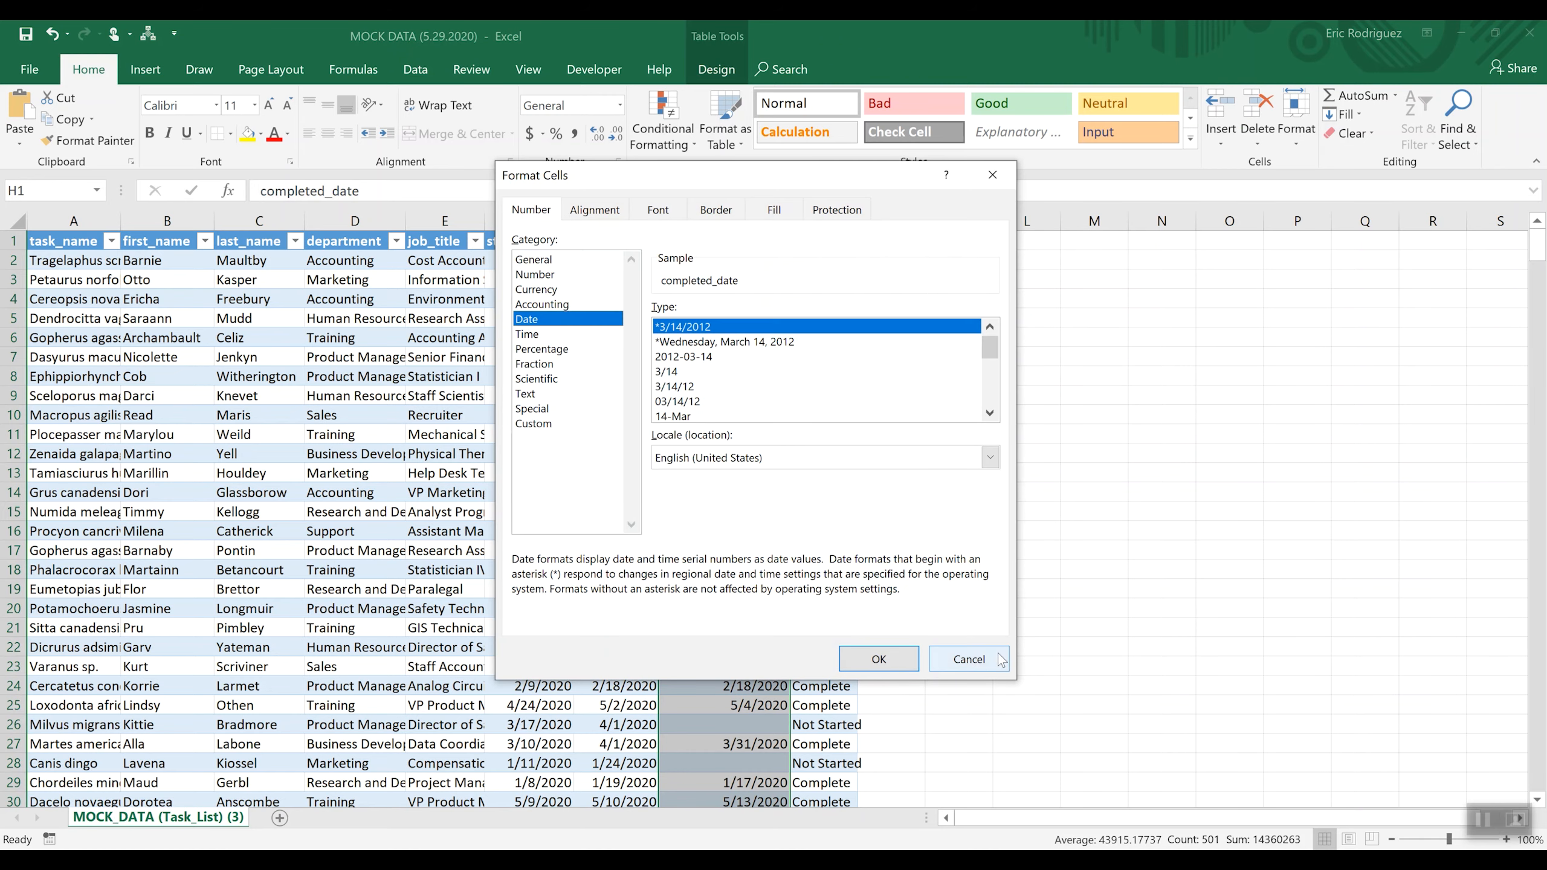
{"action": "left_click", "coordinate": [918, 657]}
{"action": "left_click", "coordinate": [666, 433]}
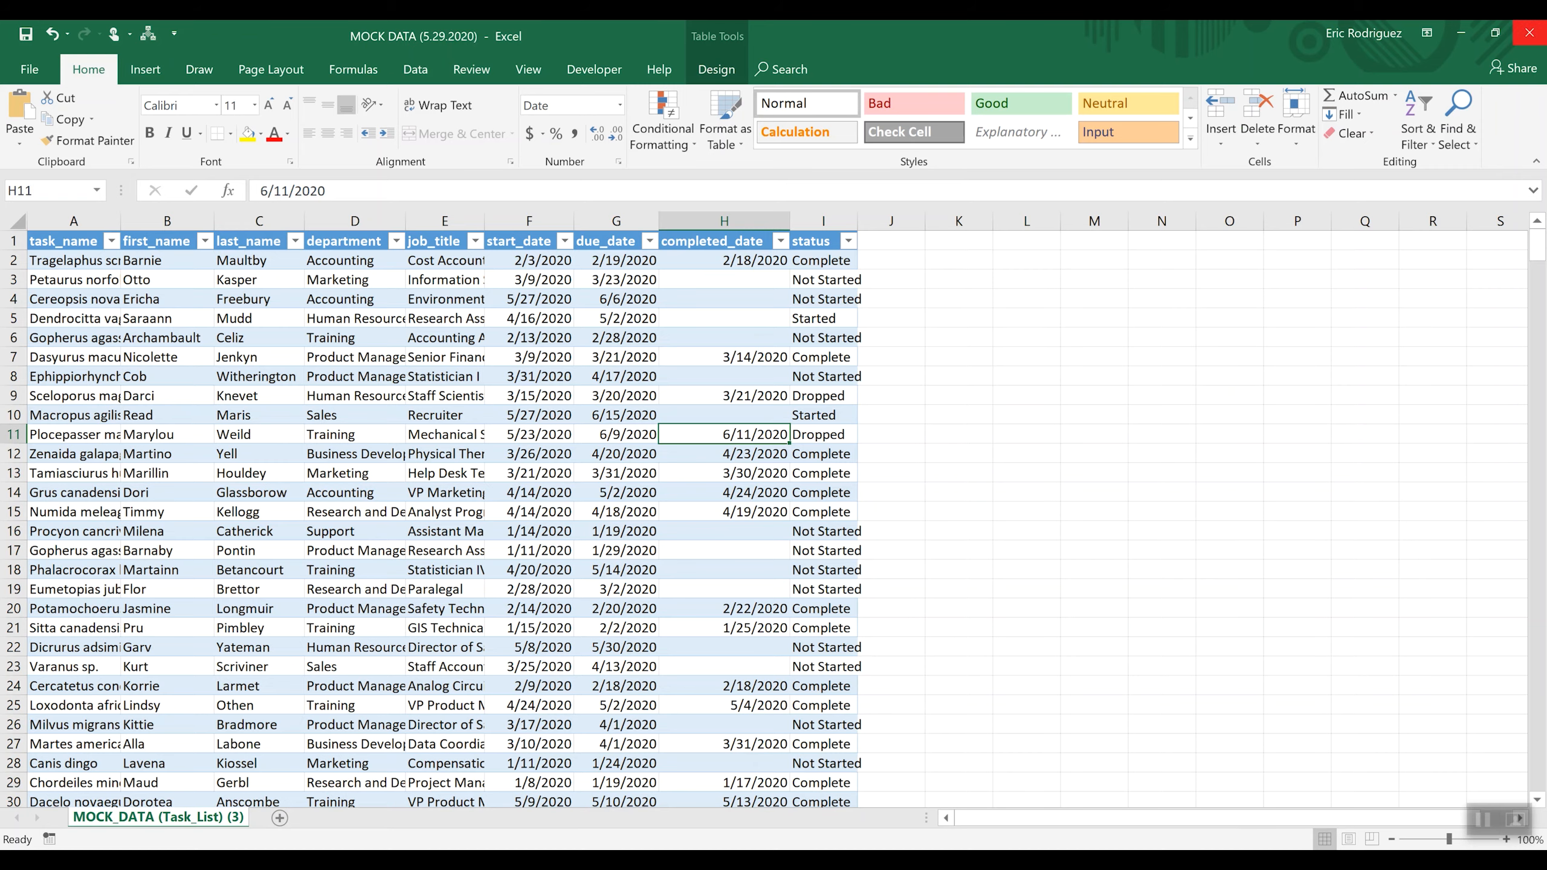
{"action": "left_click", "coordinate": [1529, 33]}
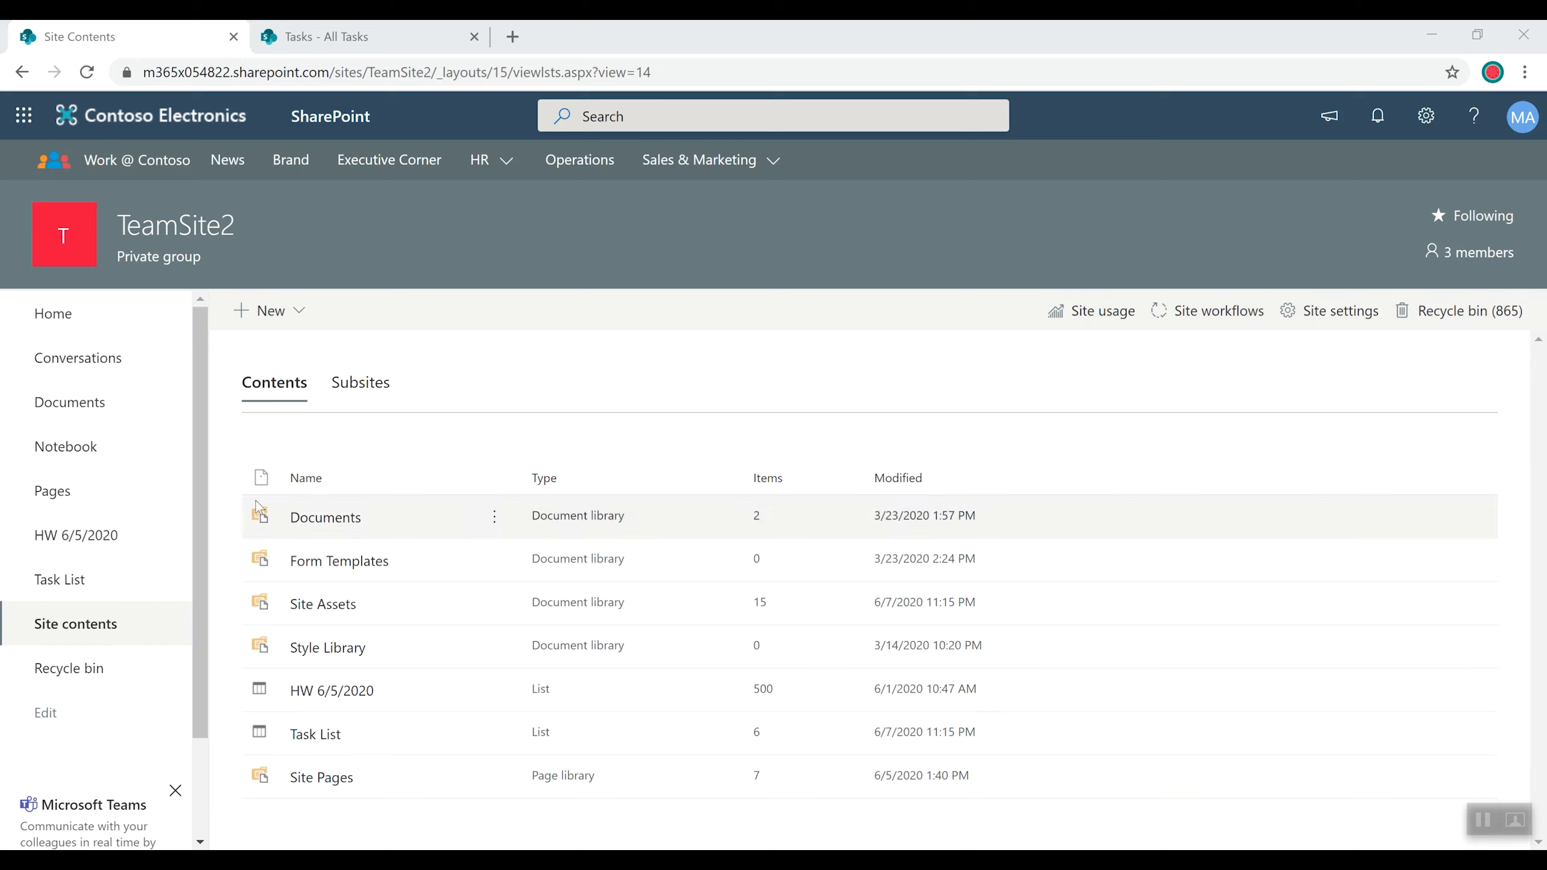
Start a new list from Excel in TeamSite2's site contents and upload MOCK DATA (5.29.2020) from the Downloads folder.
{"action": "left_click", "coordinate": [82, 625]}
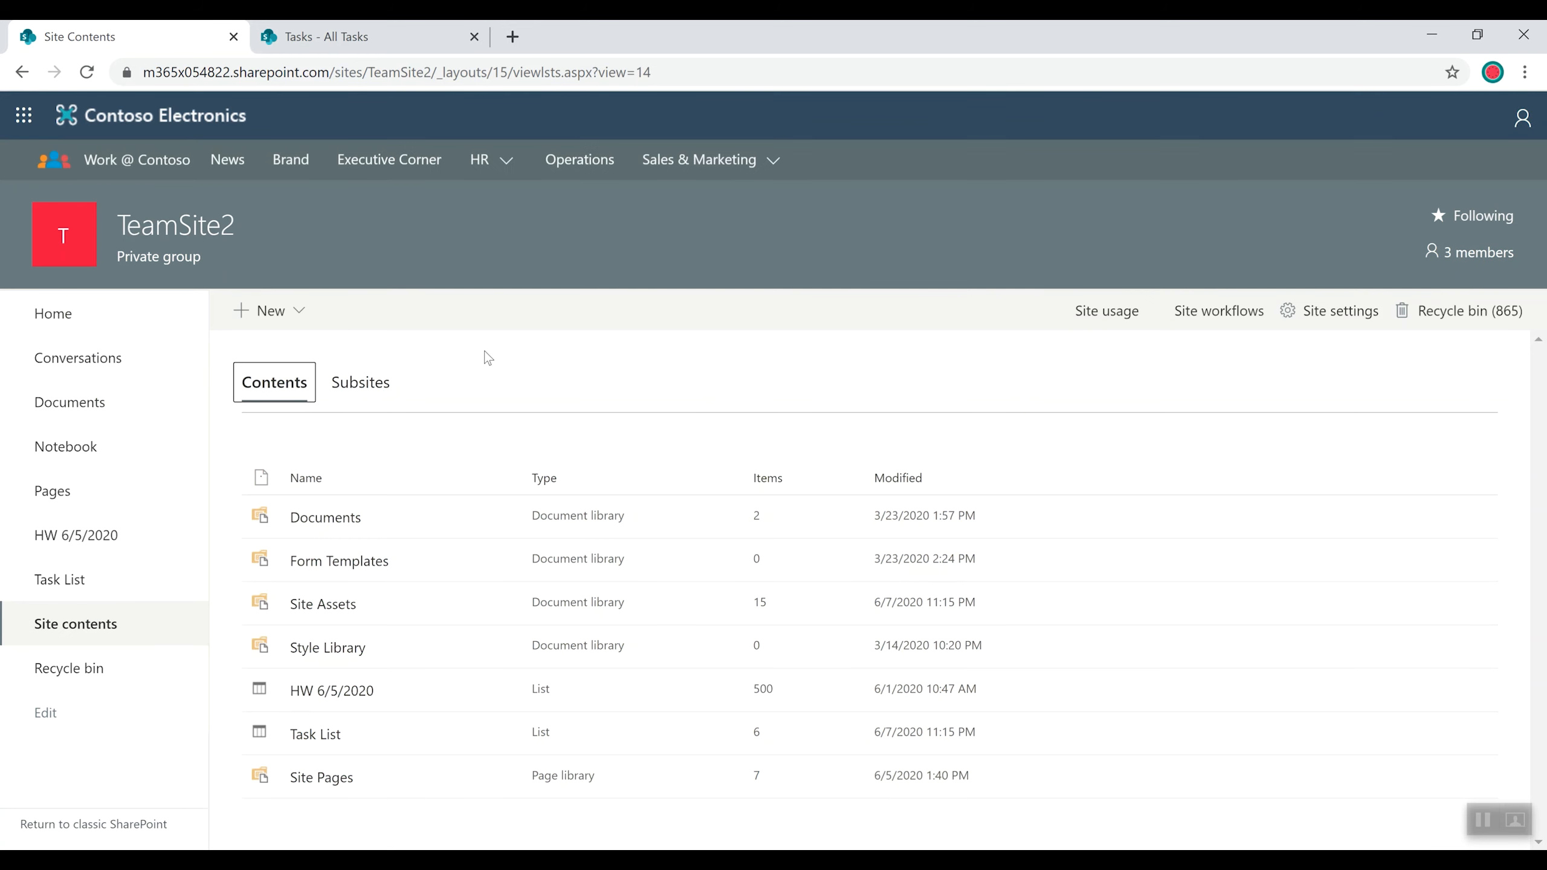
{"action": "left_click", "coordinate": [300, 312]}
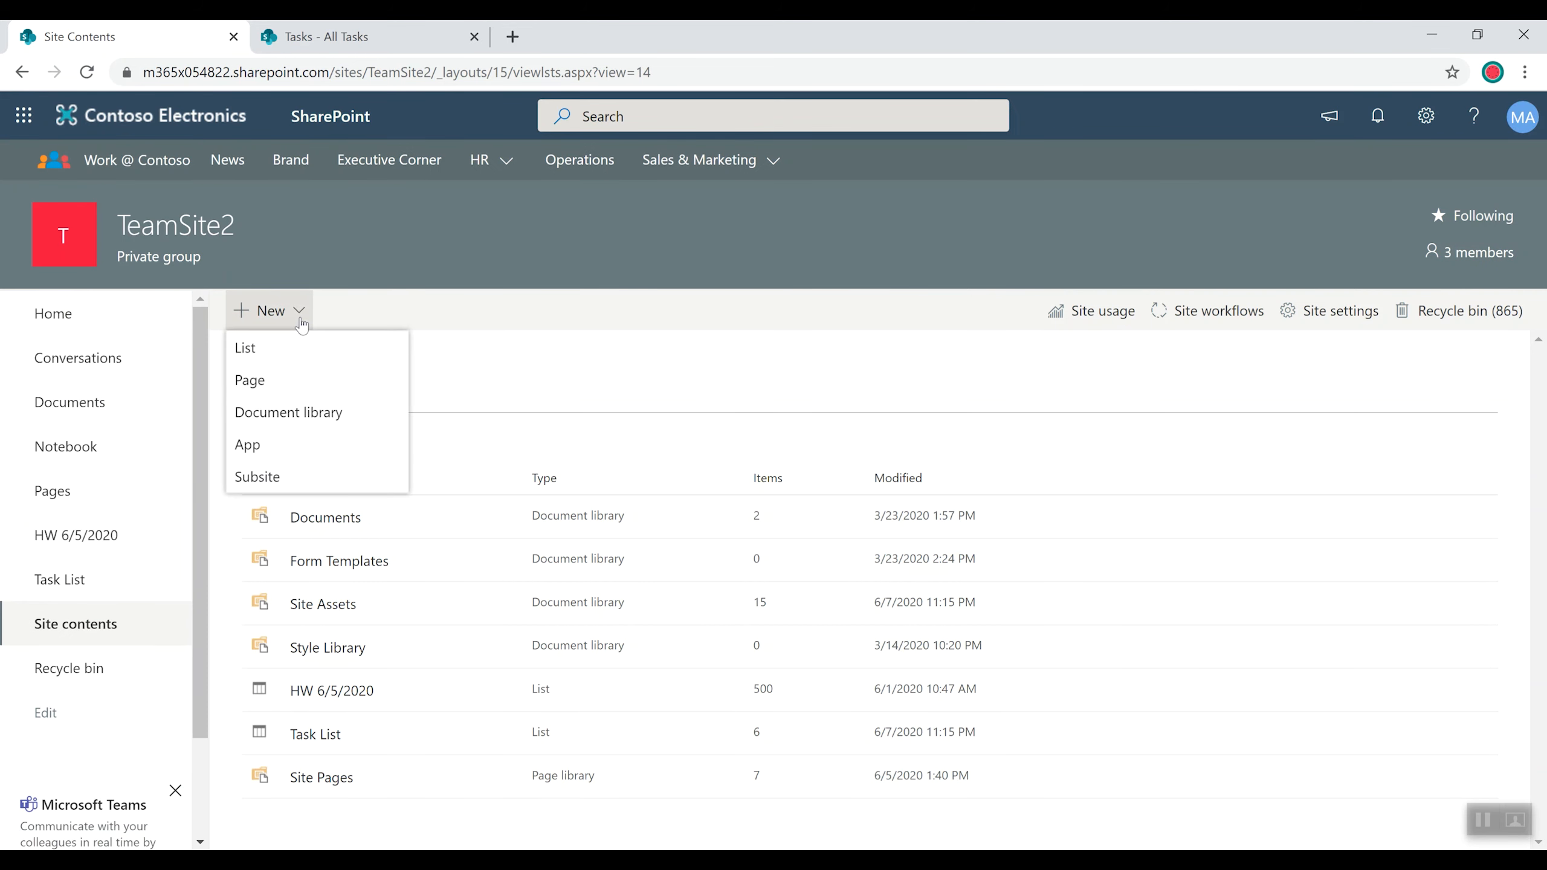
{"action": "left_click", "coordinate": [266, 354]}
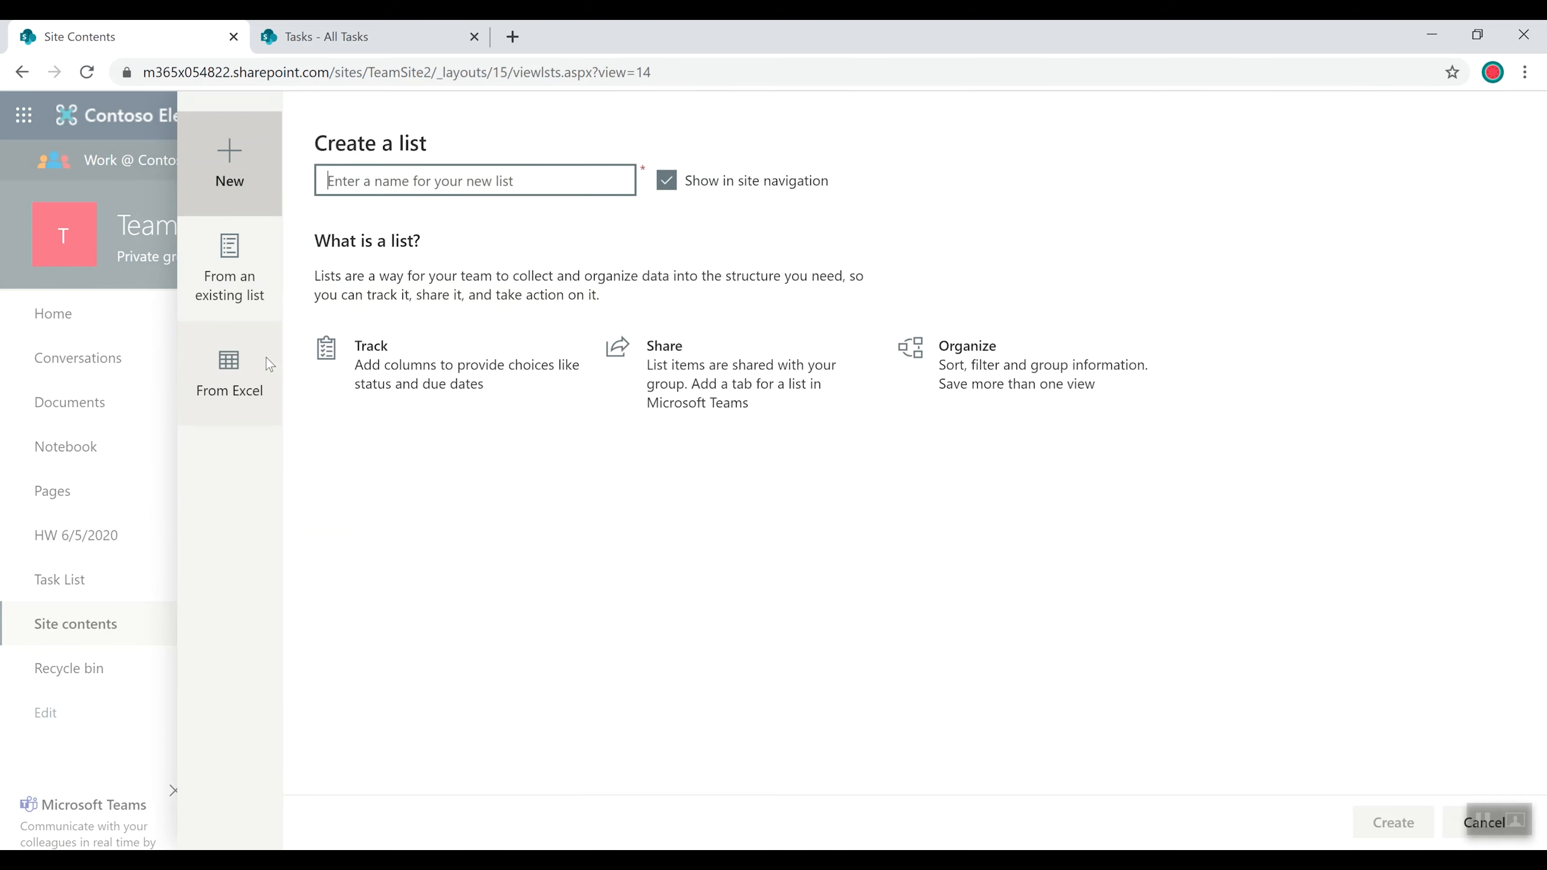
{"action": "left_click", "coordinate": [238, 389]}
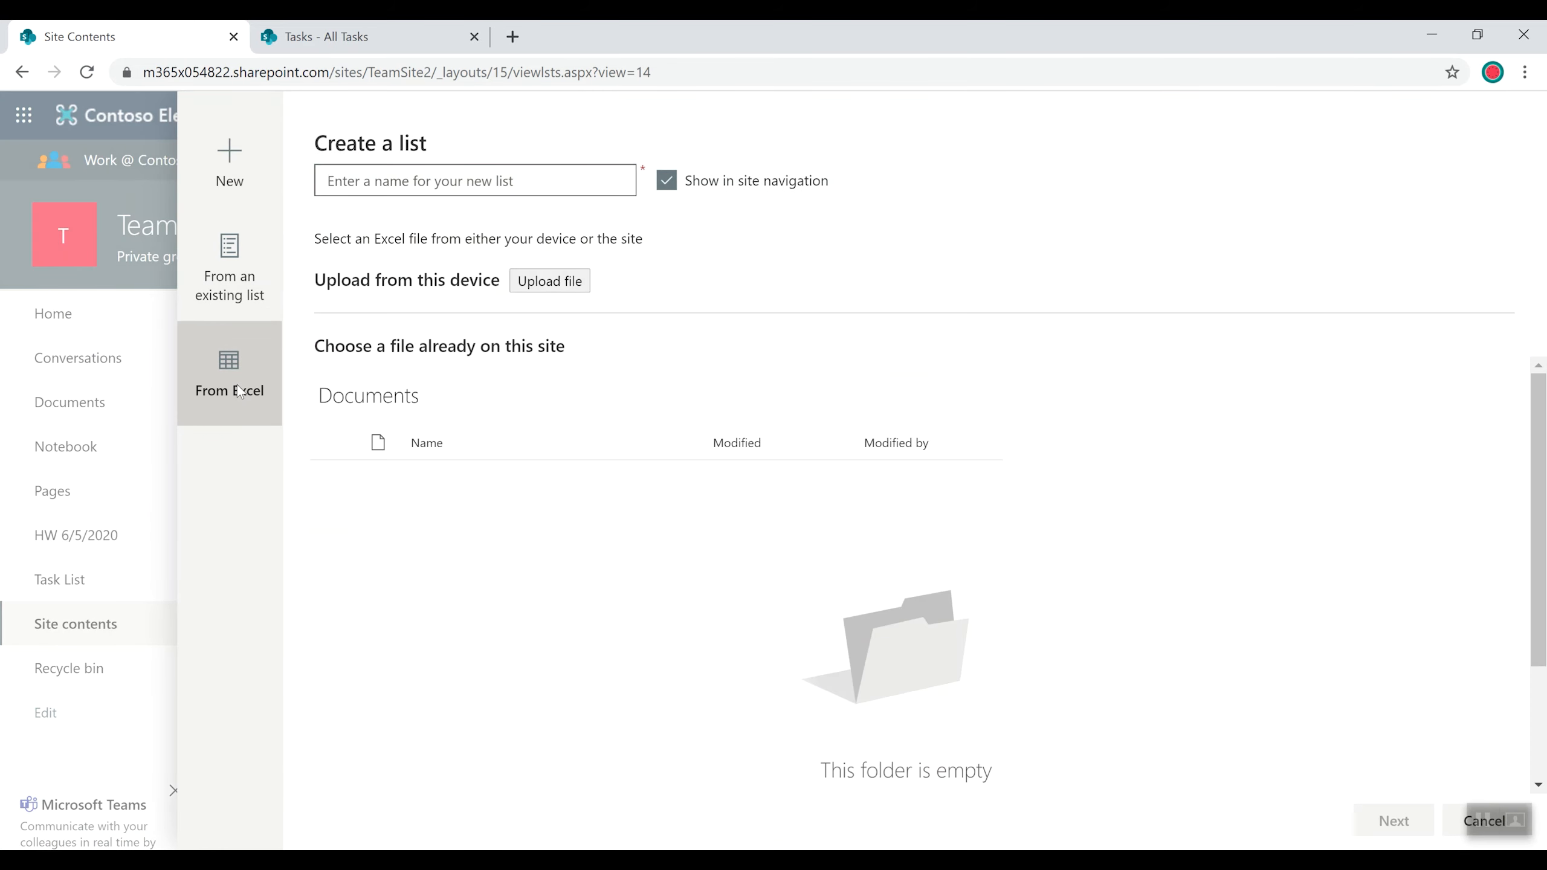
{"action": "left_click", "coordinate": [528, 290]}
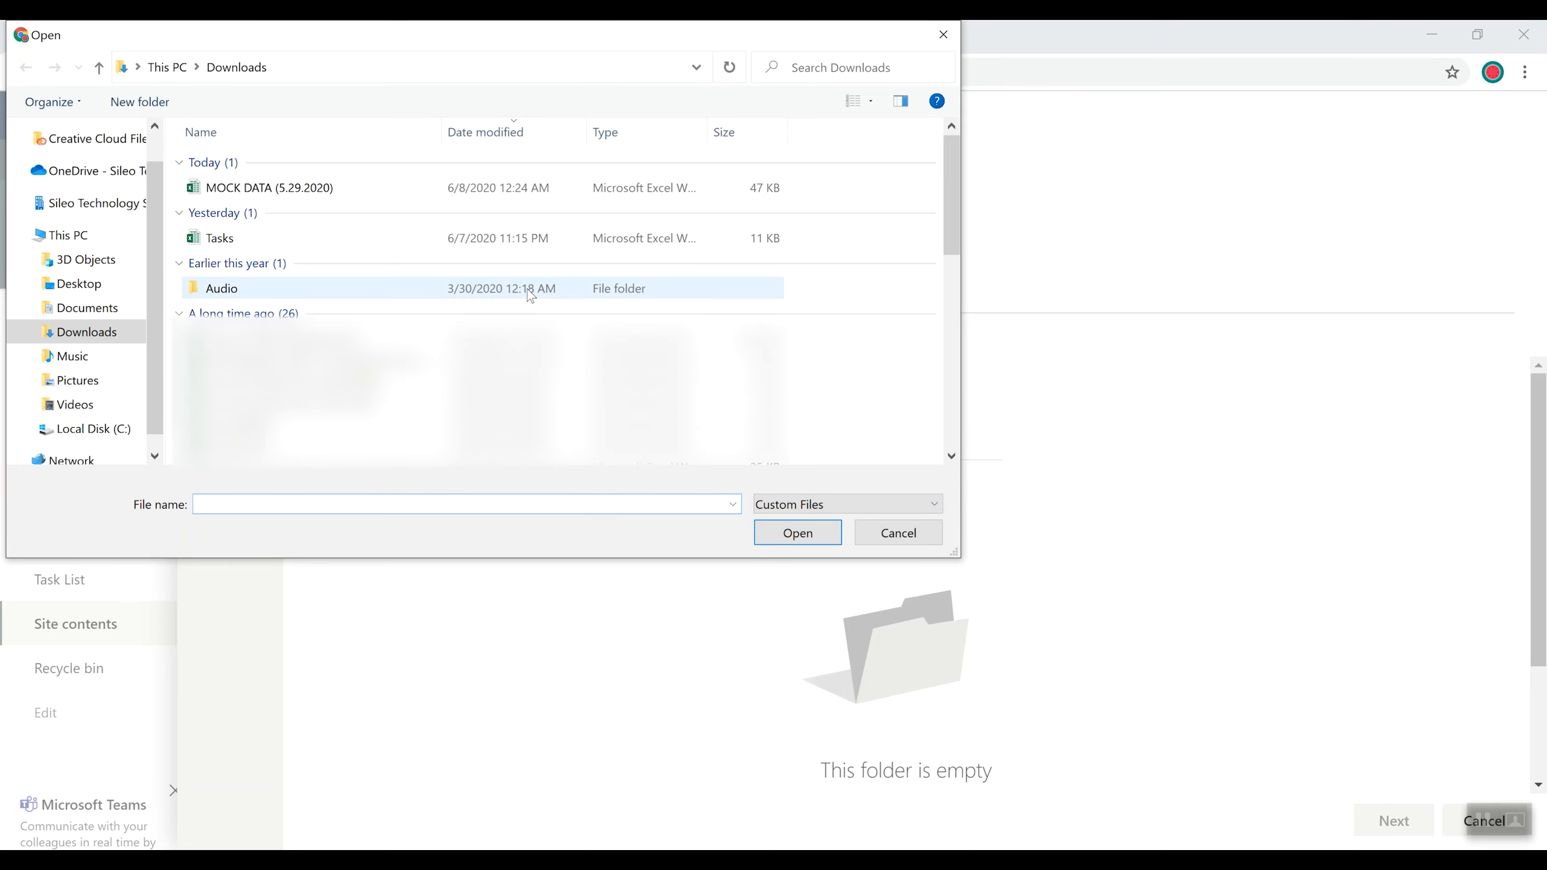
{"action": "left_click", "coordinate": [351, 188]}
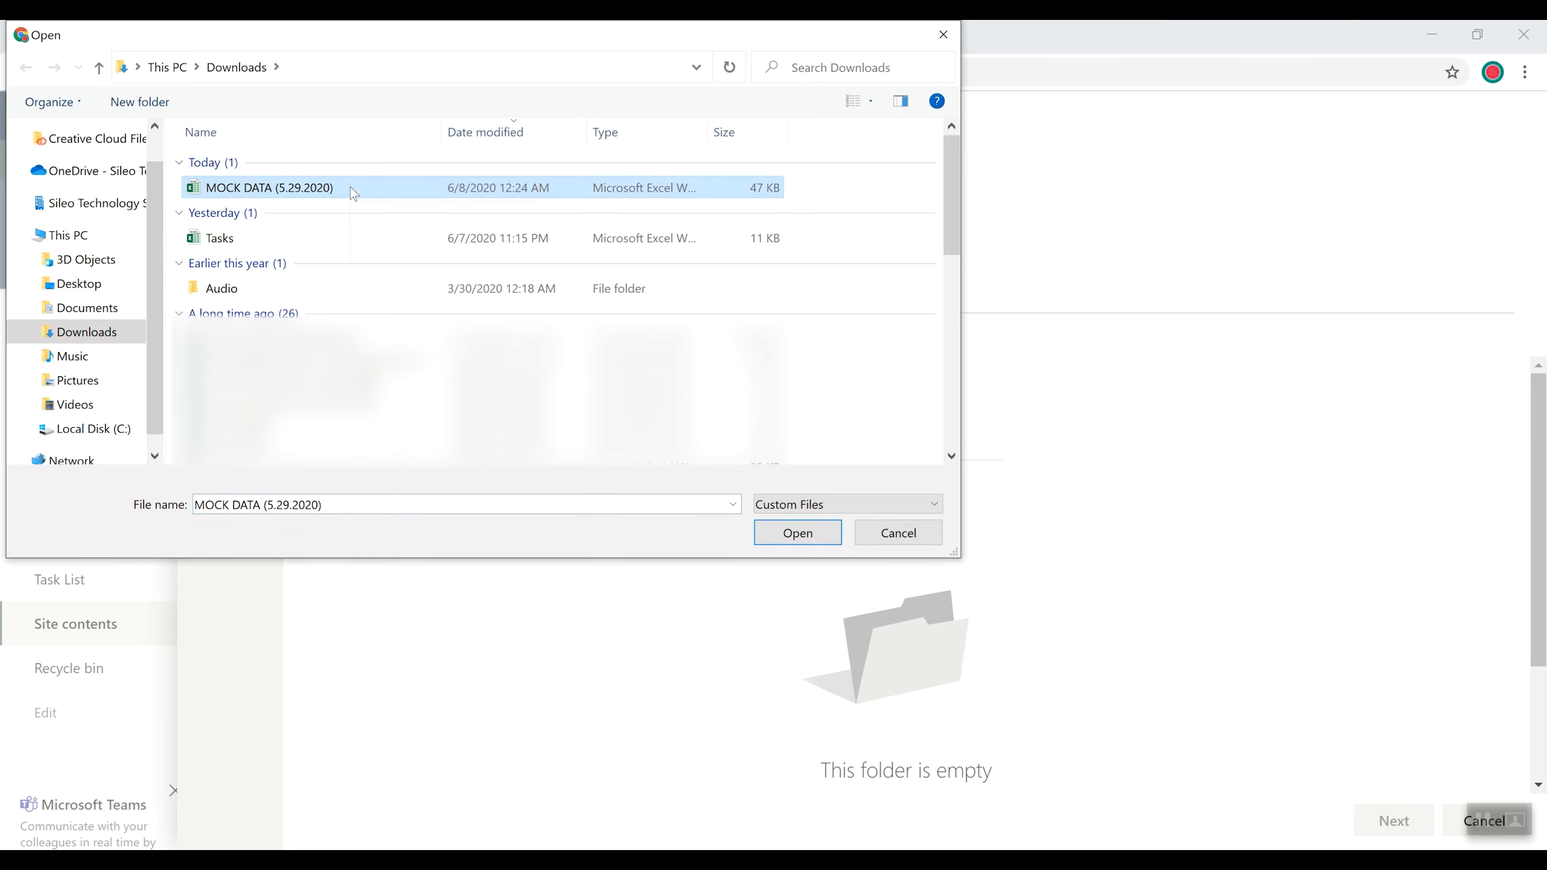
{"action": "left_click", "coordinate": [771, 537]}
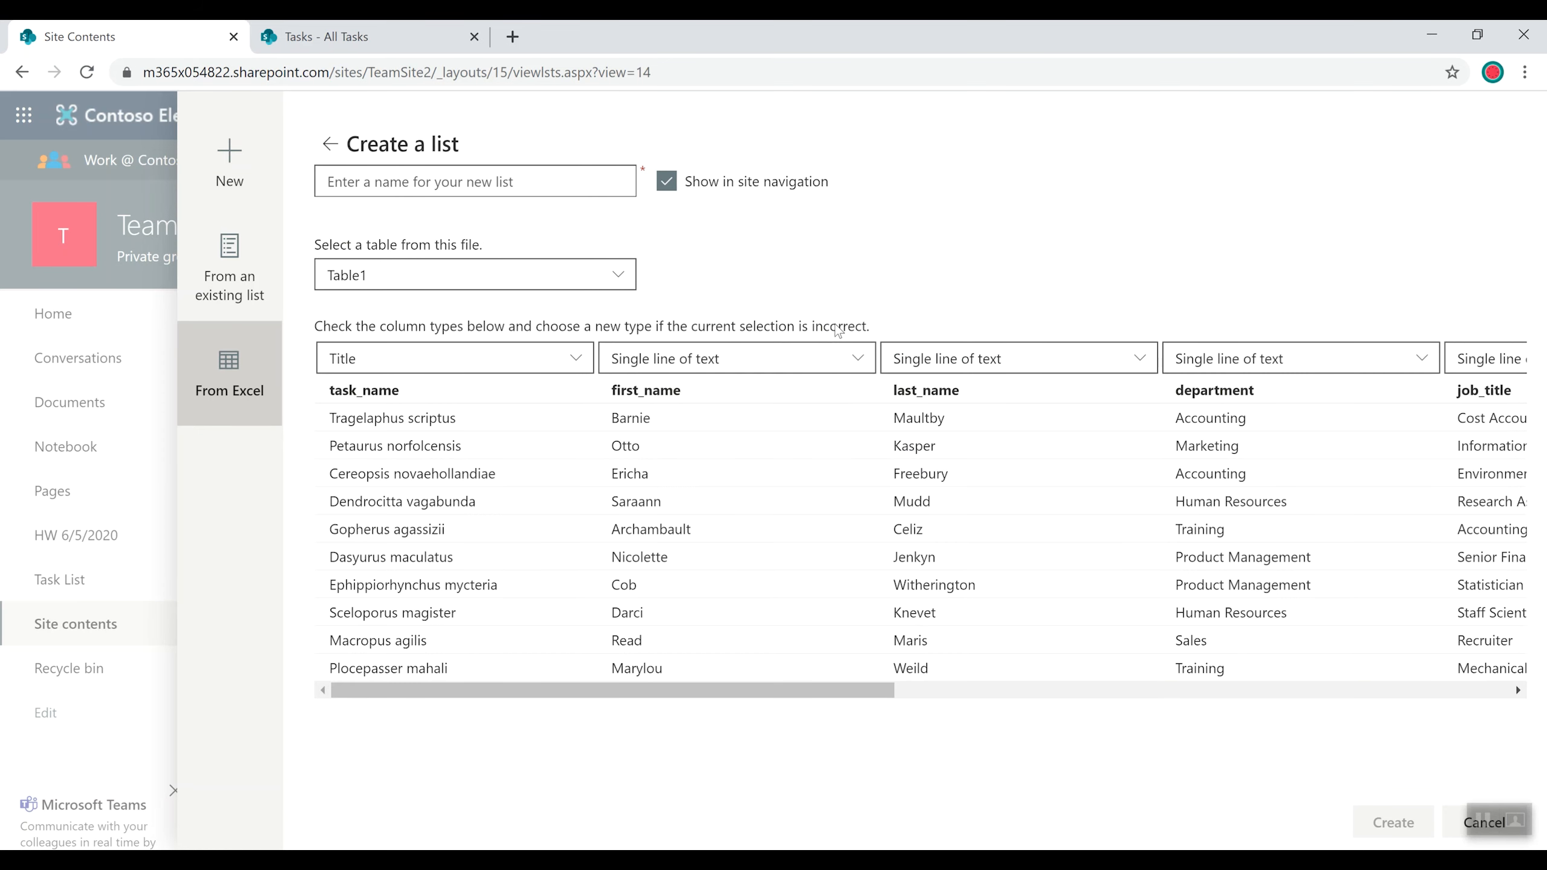
Examine which tables the uploaded file offers and which column types are available for task_name.
{"action": "left_click", "coordinate": [594, 275]}
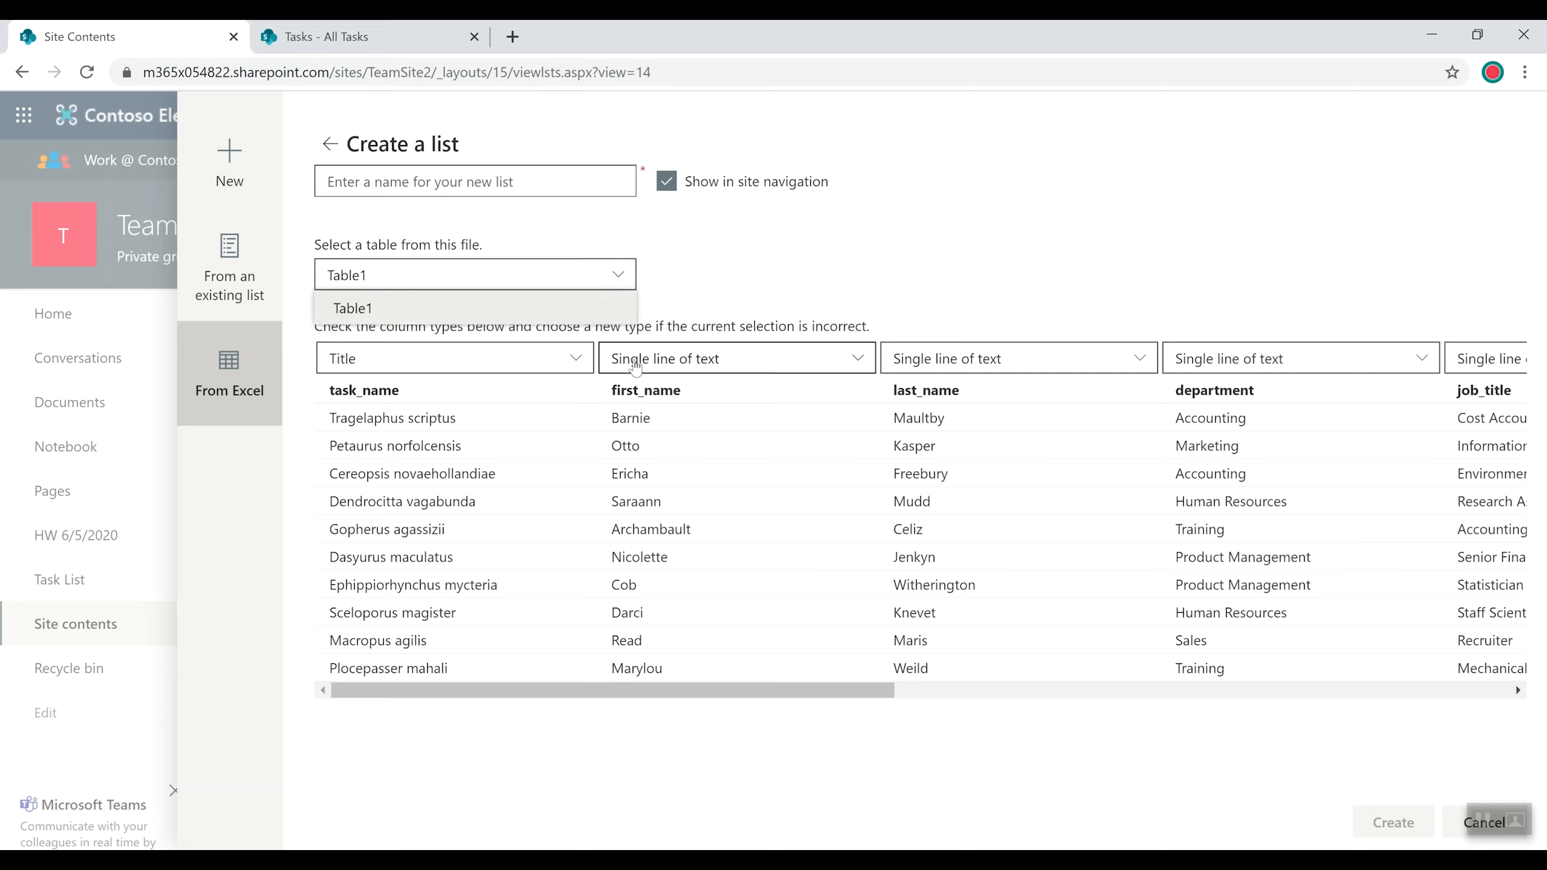
{"action": "left_click", "coordinate": [817, 301]}
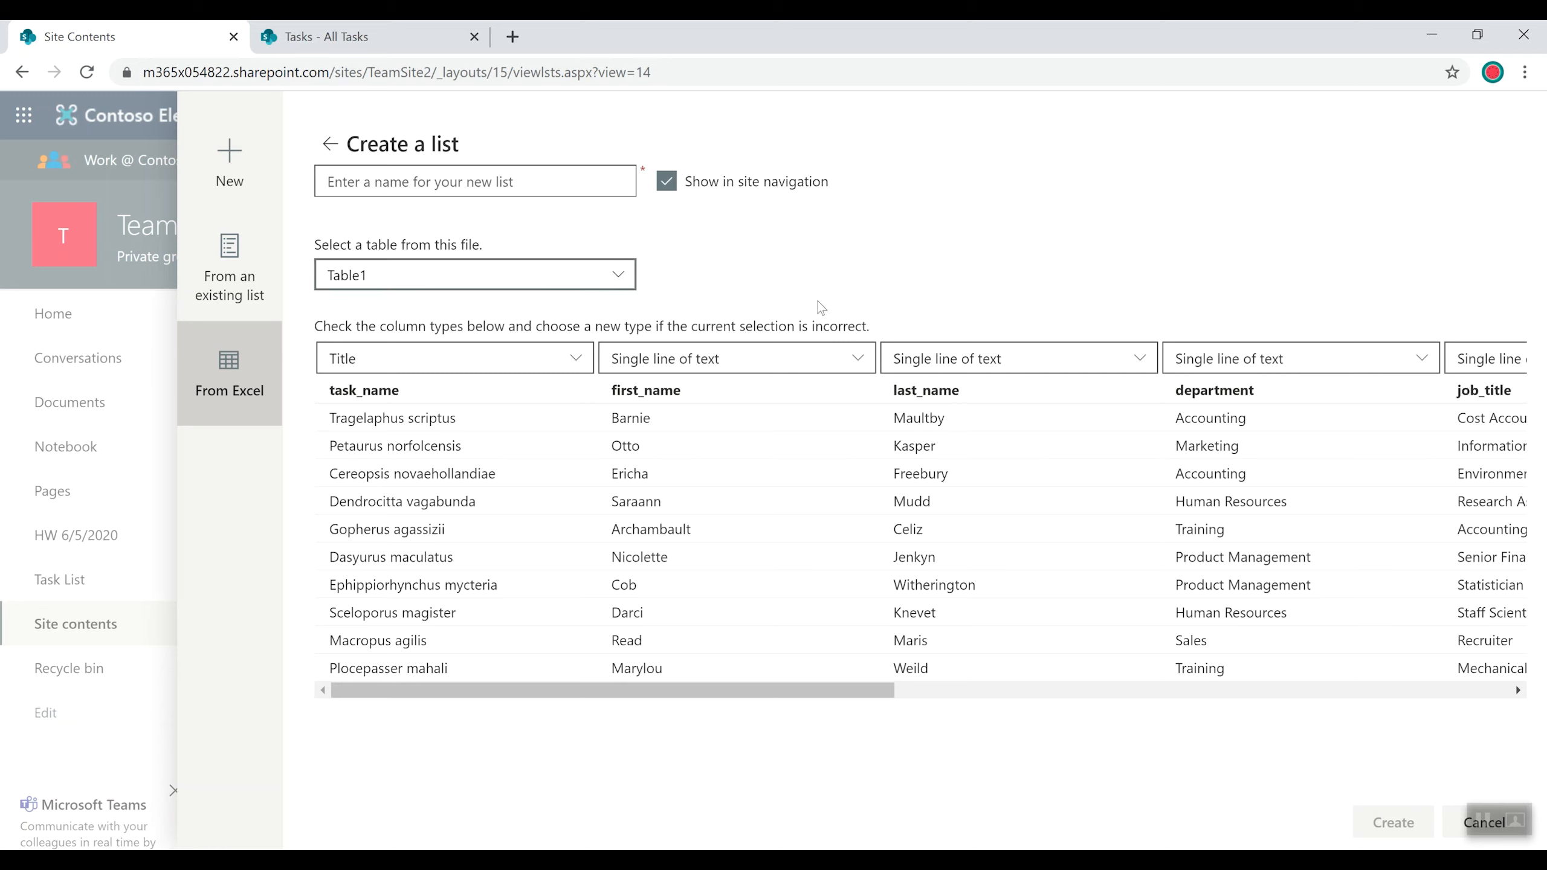
{"action": "left_click", "coordinate": [536, 364]}
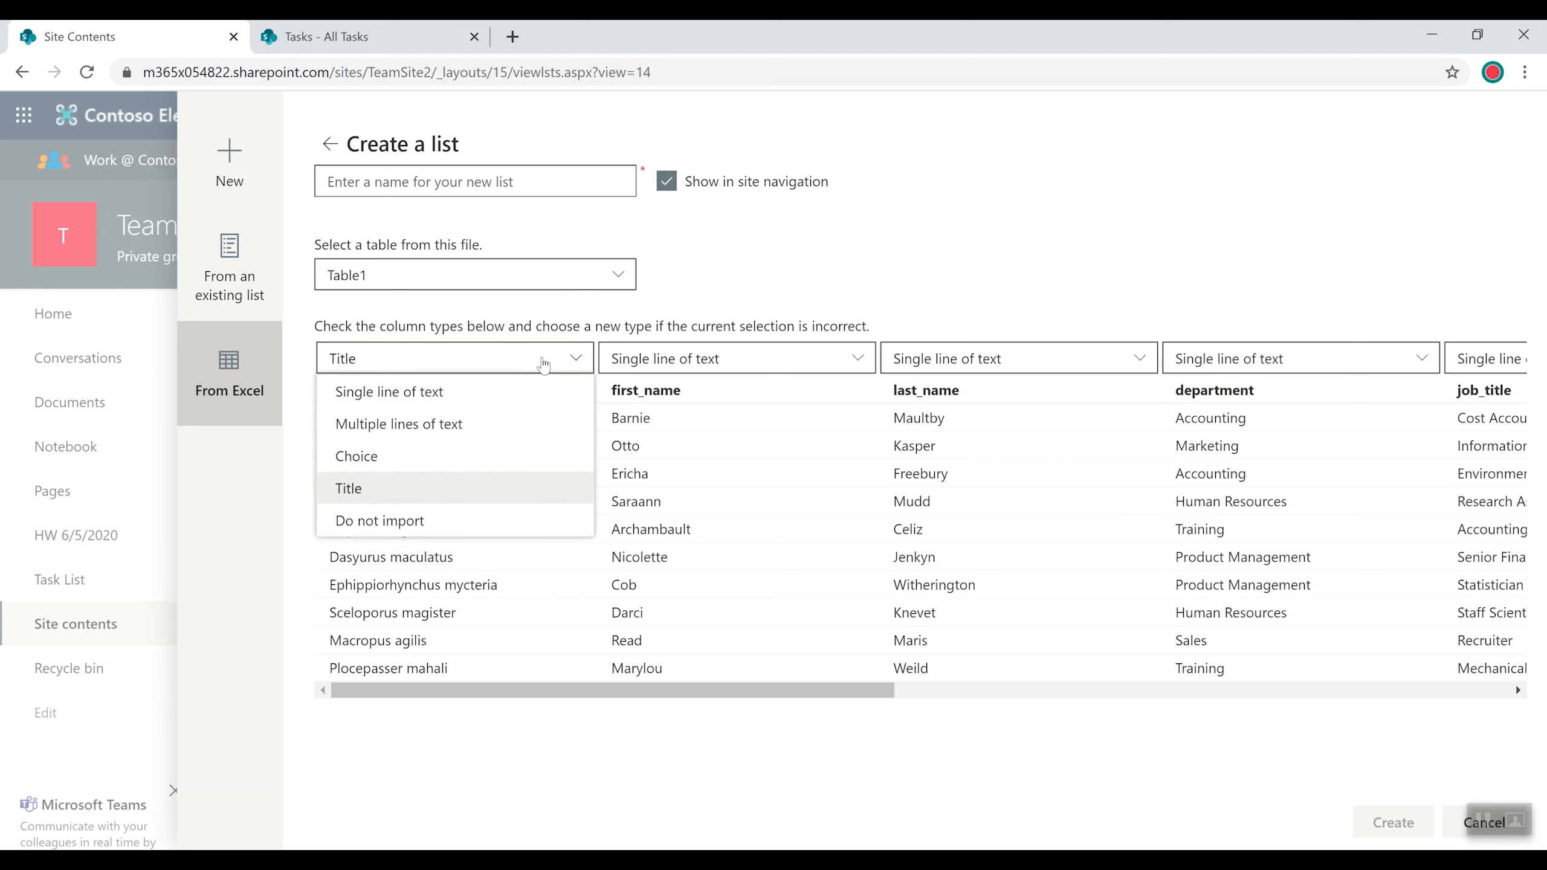
{"action": "left_click", "coordinate": [810, 272]}
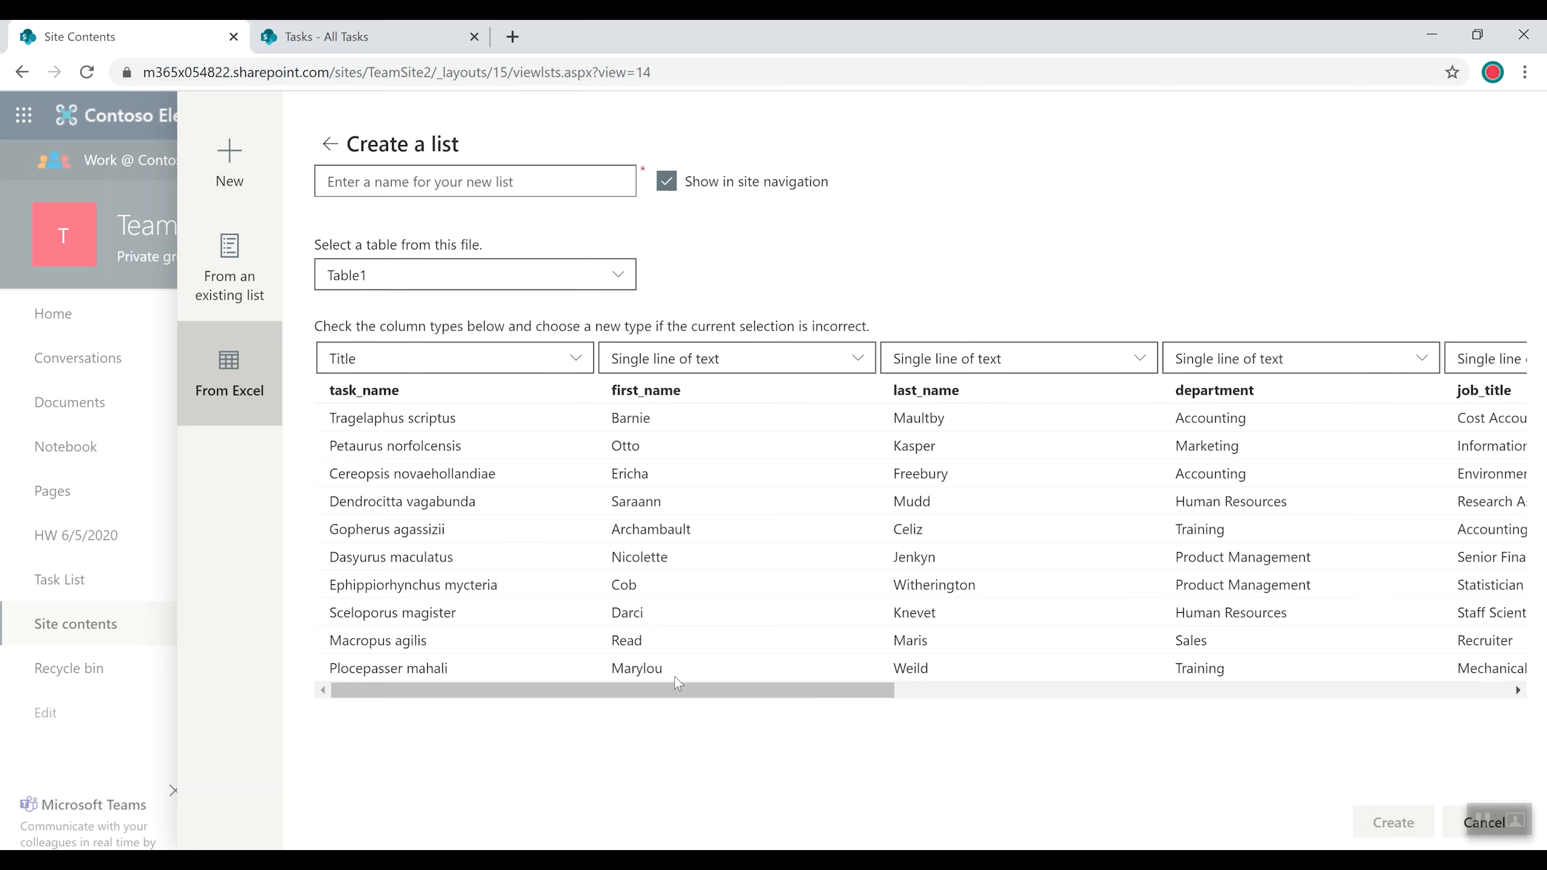
Set the column type of start_date, due_date and completed_date to Date and time.
{"action": "left_click_drag", "start_coordinate": [662, 684], "coordinate": [1176, 653]}
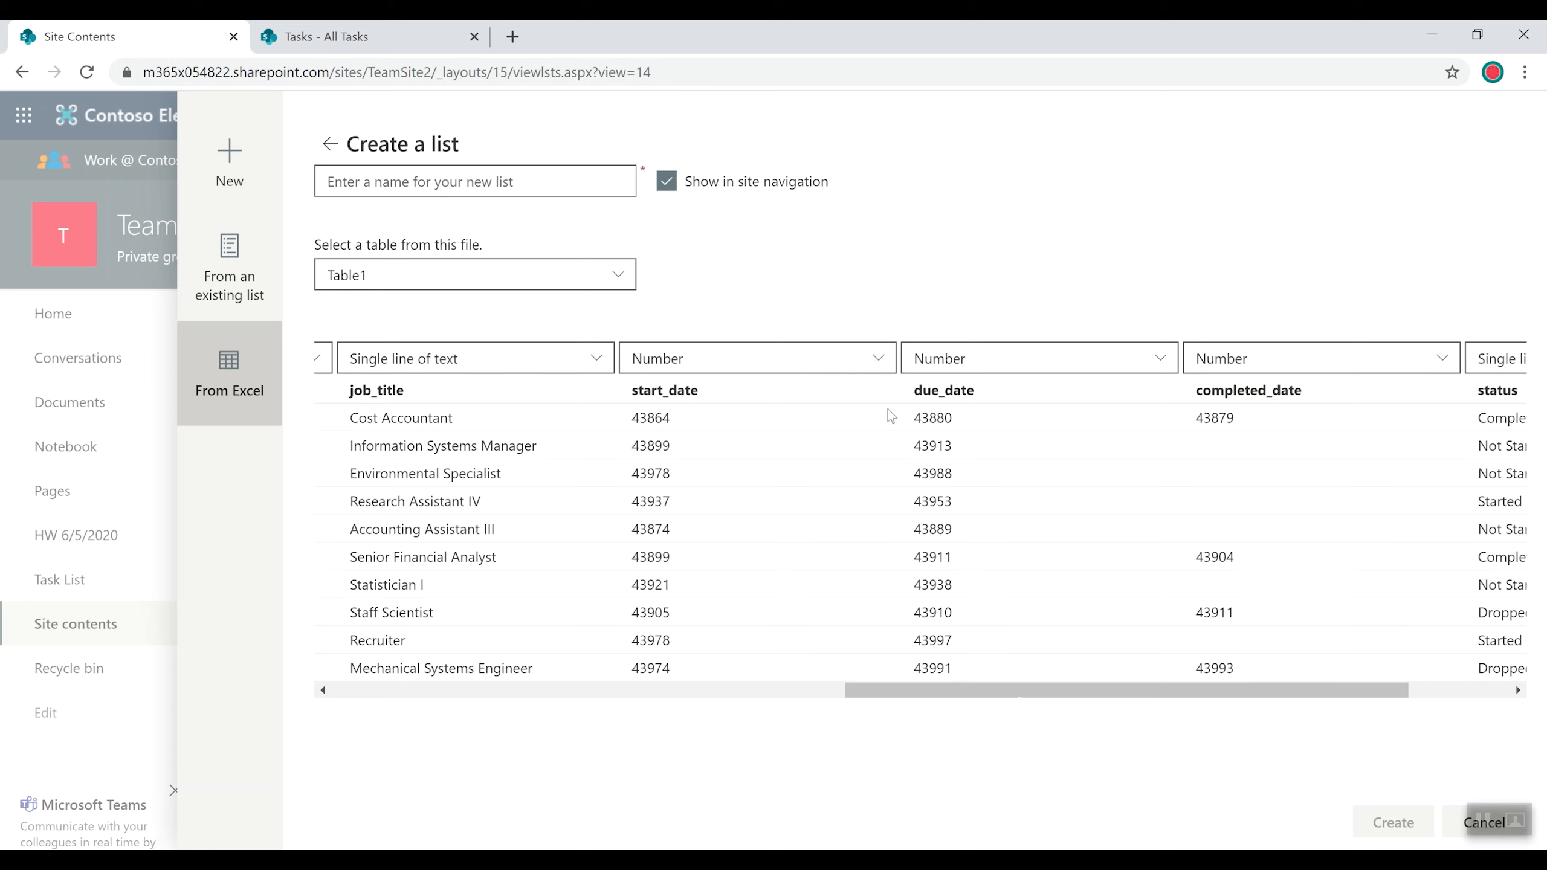
{"action": "left_click", "coordinate": [878, 359]}
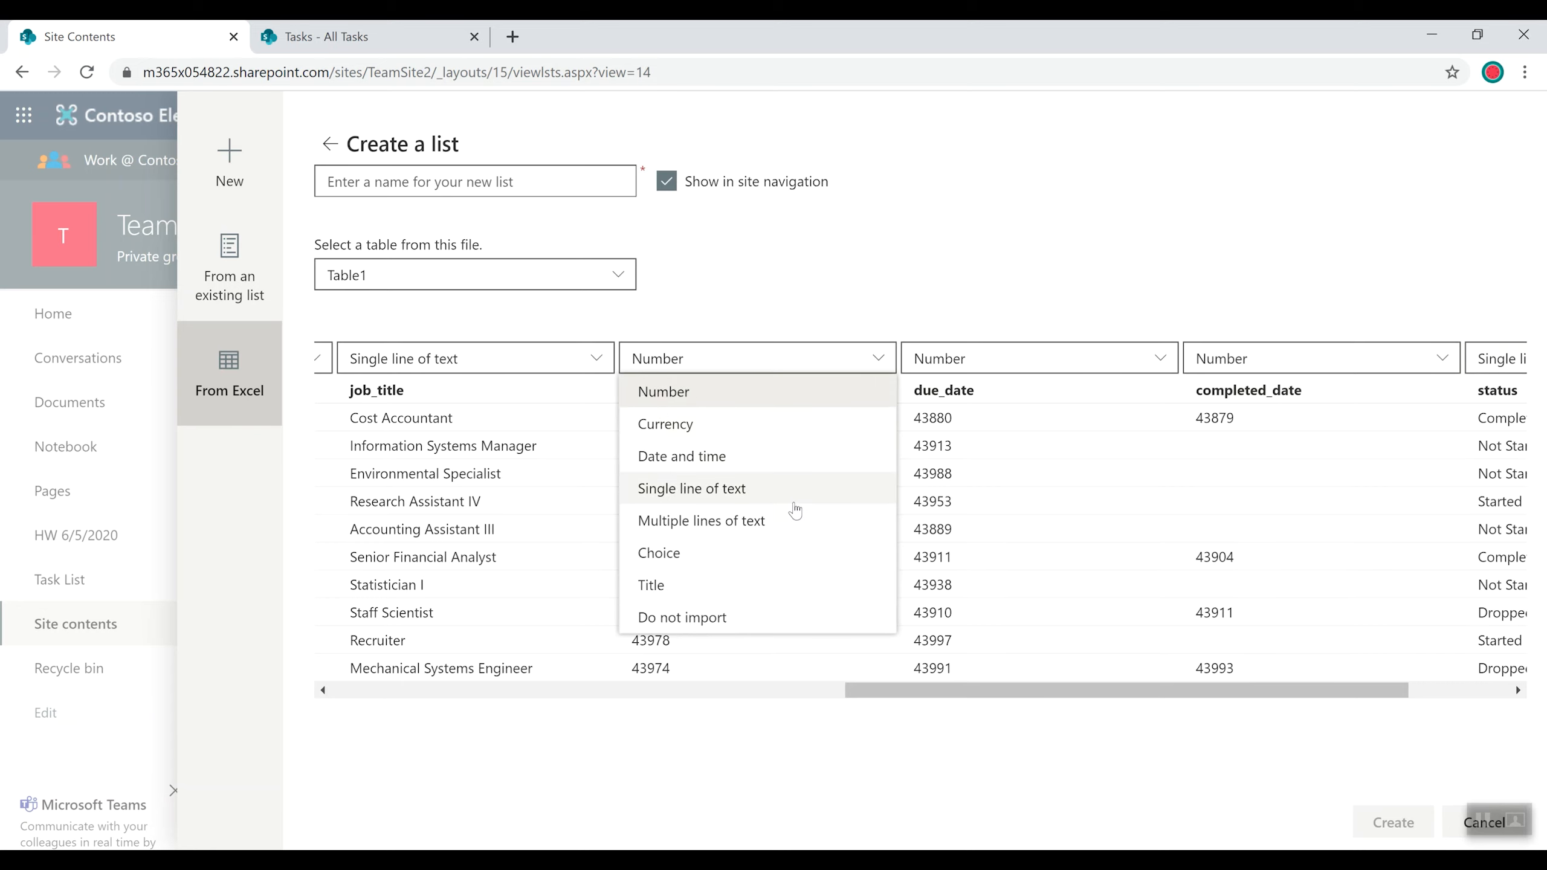
{"action": "left_click", "coordinate": [795, 464]}
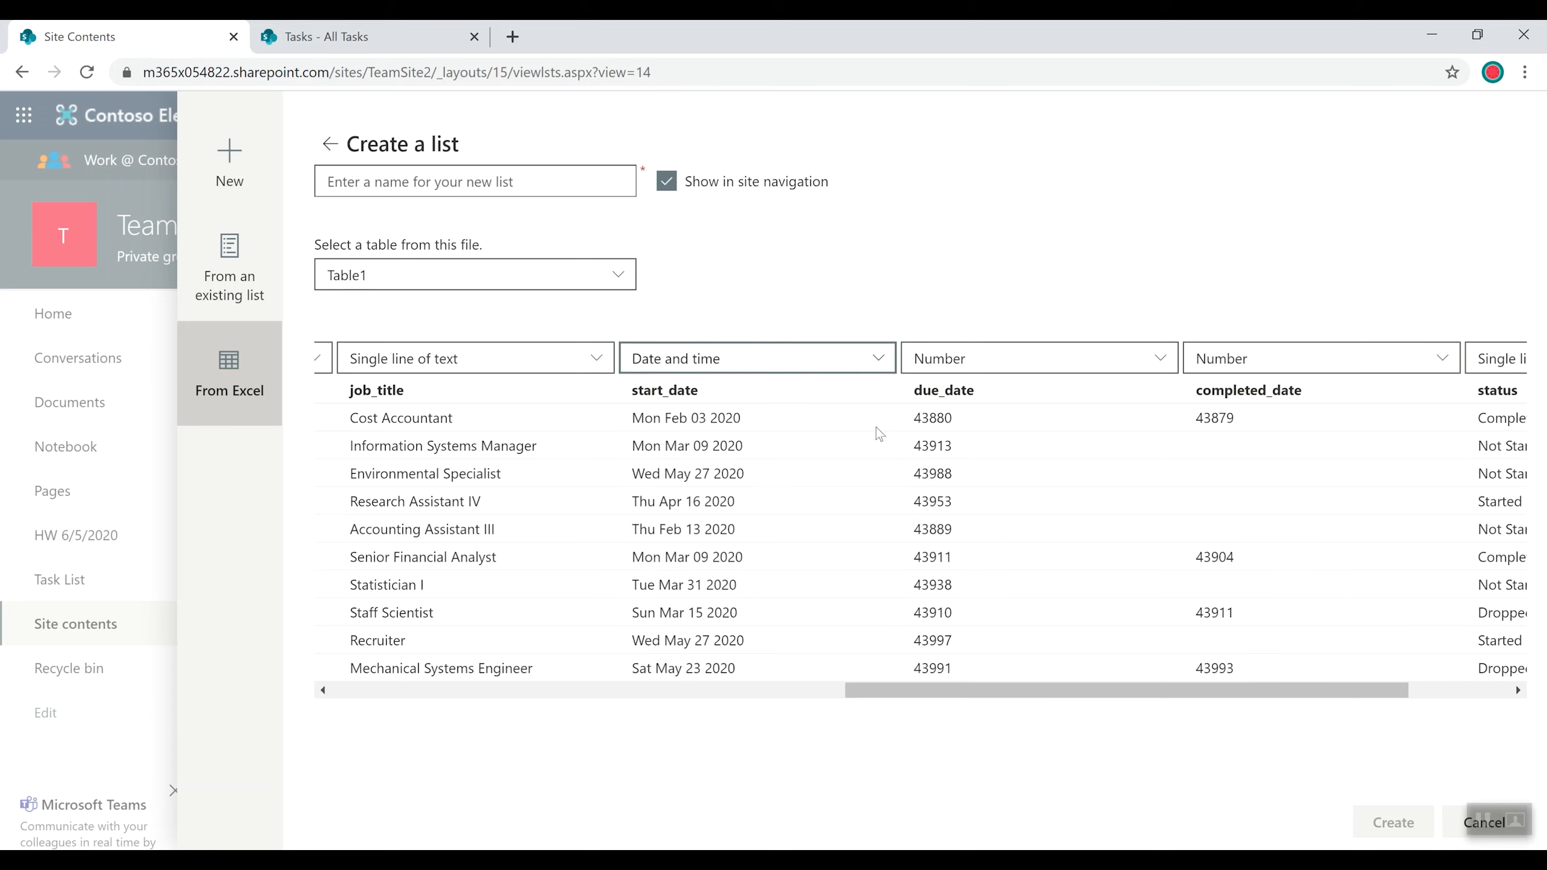
{"action": "left_click", "coordinate": [969, 365]}
{"action": "left_click", "coordinate": [967, 462]}
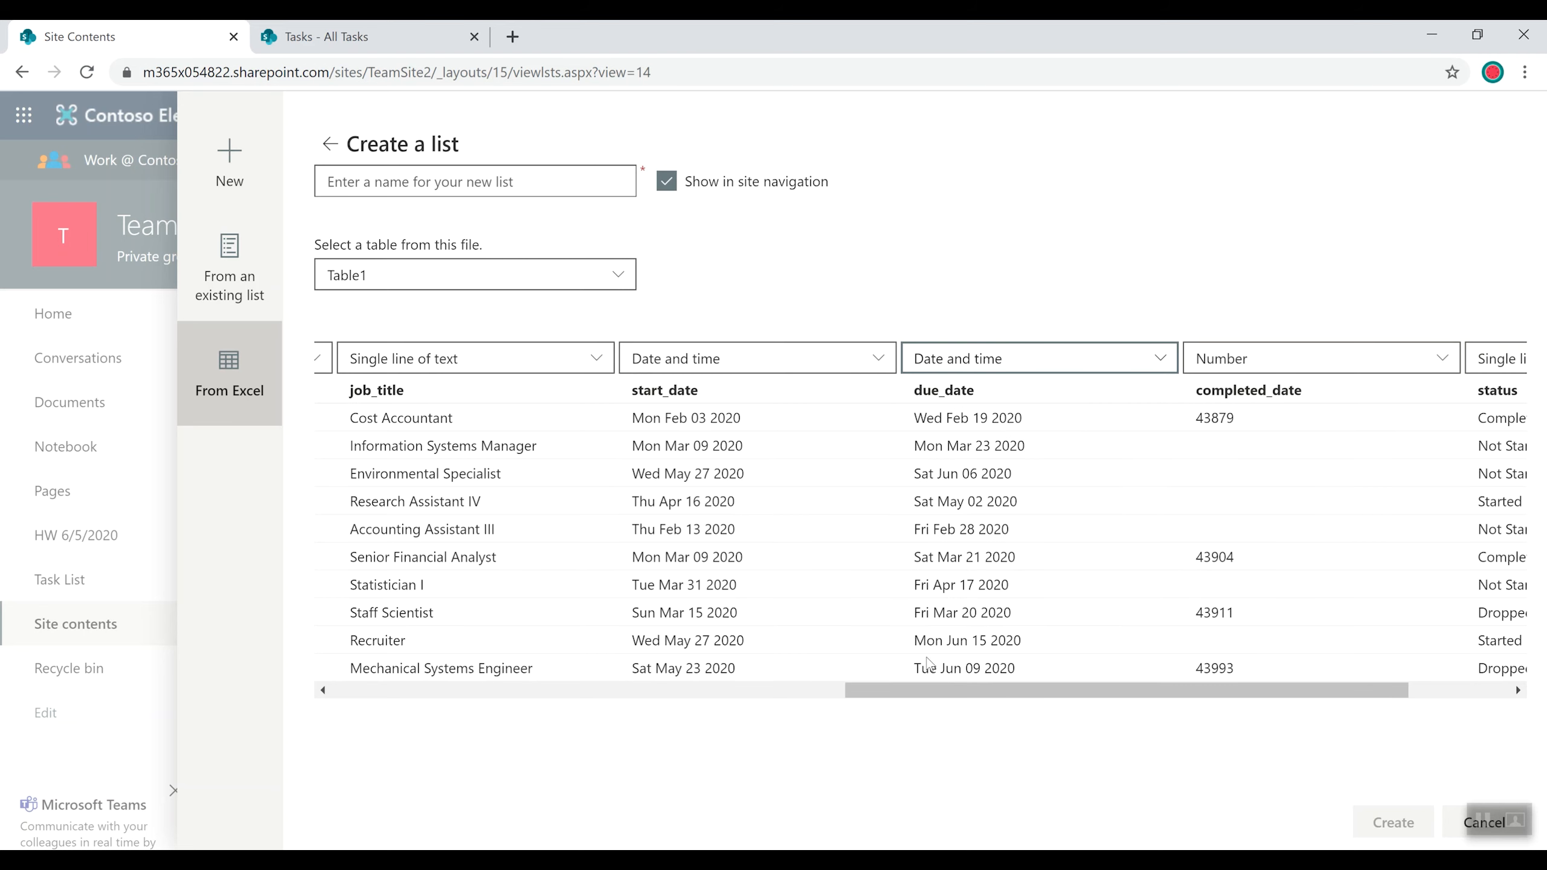
{"action": "left_click_drag", "start_coordinate": [928, 692], "coordinate": [1094, 620]}
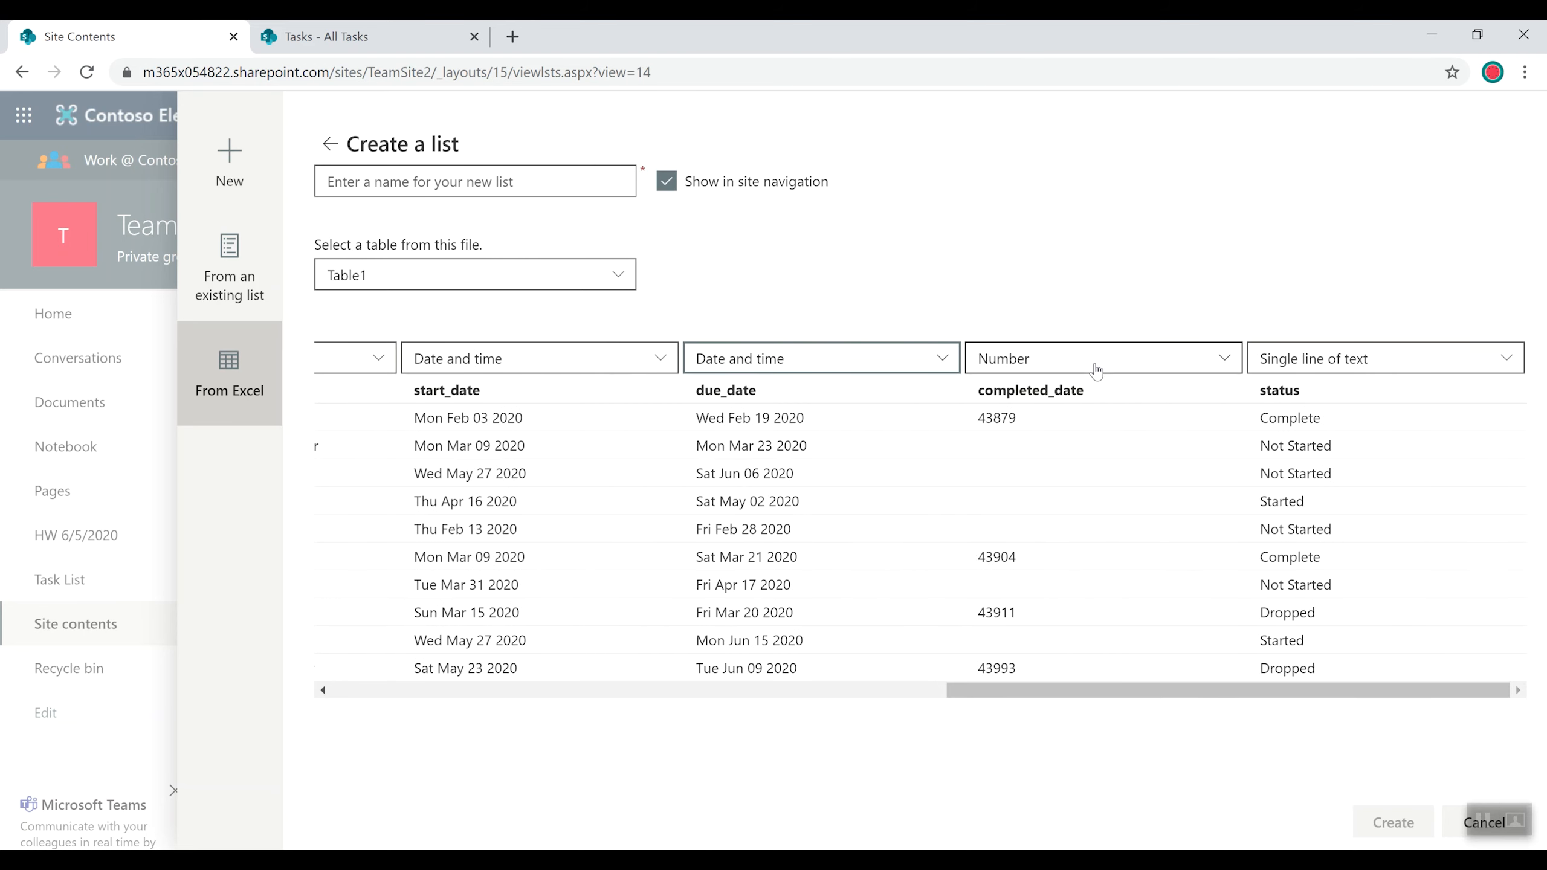
{"action": "left_click", "coordinate": [1097, 365]}
{"action": "left_click", "coordinate": [1050, 457]}
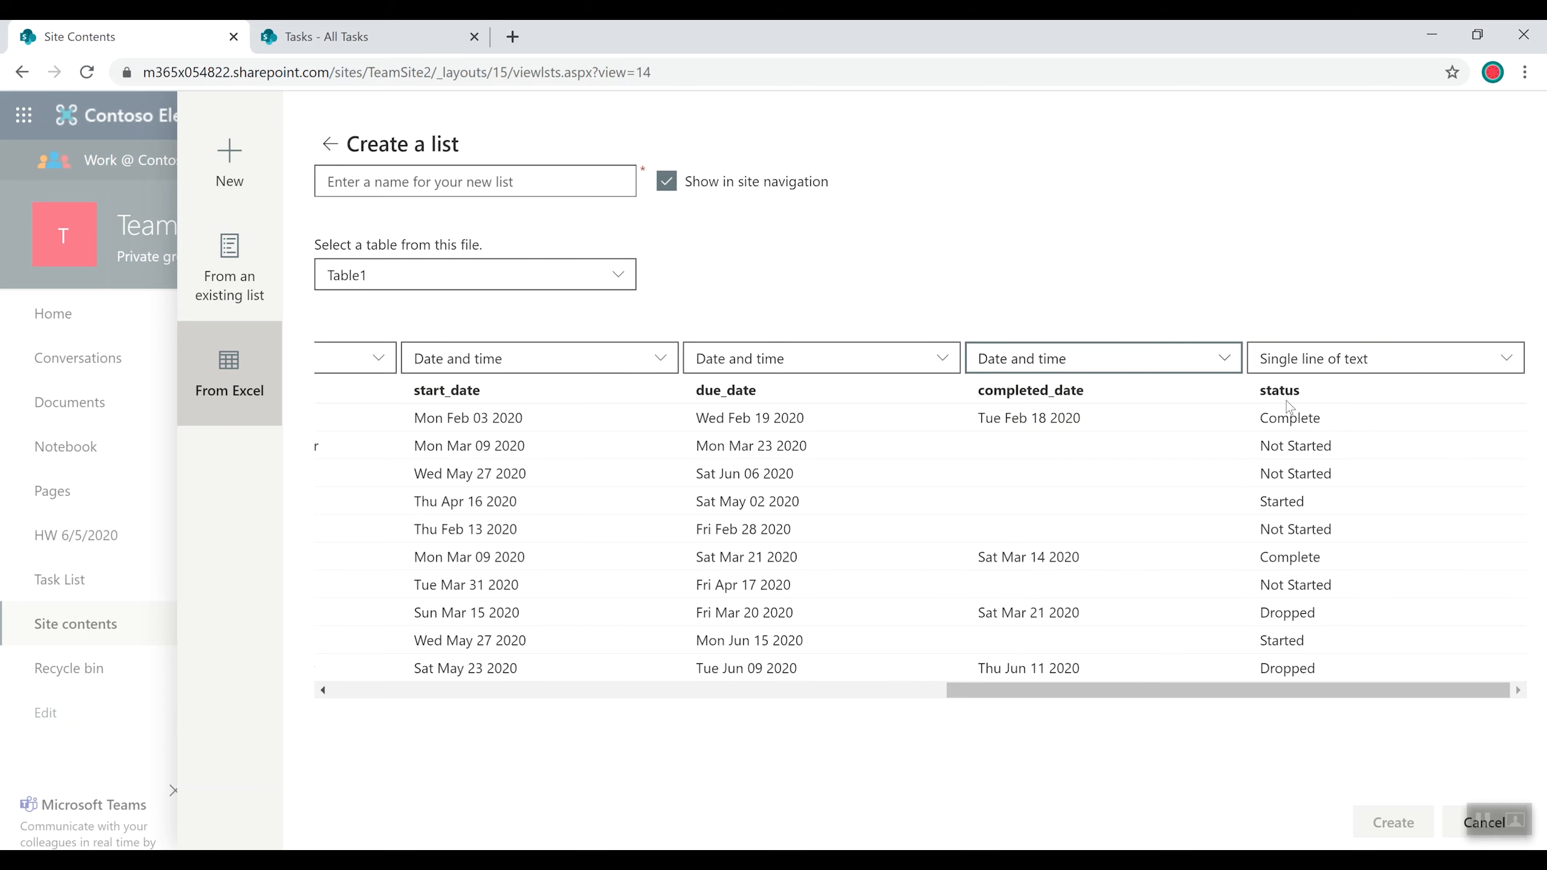
Set the status column's type to Choice and create the list under the name MOCK_DATA.
{"action": "left_click", "coordinate": [1353, 366]}
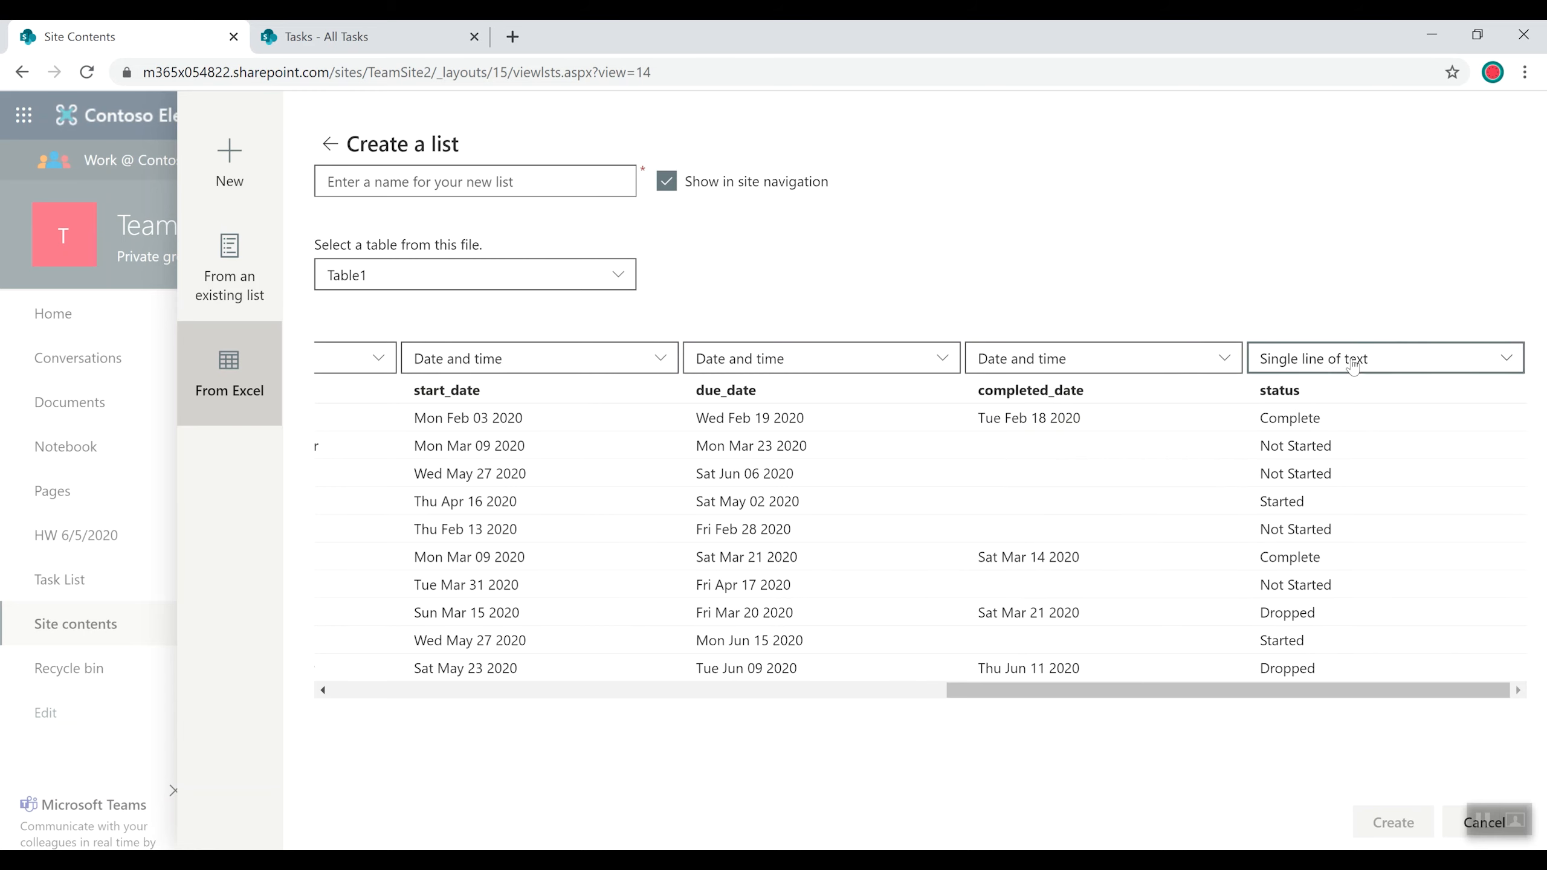
{"action": "left_click", "coordinate": [1313, 456]}
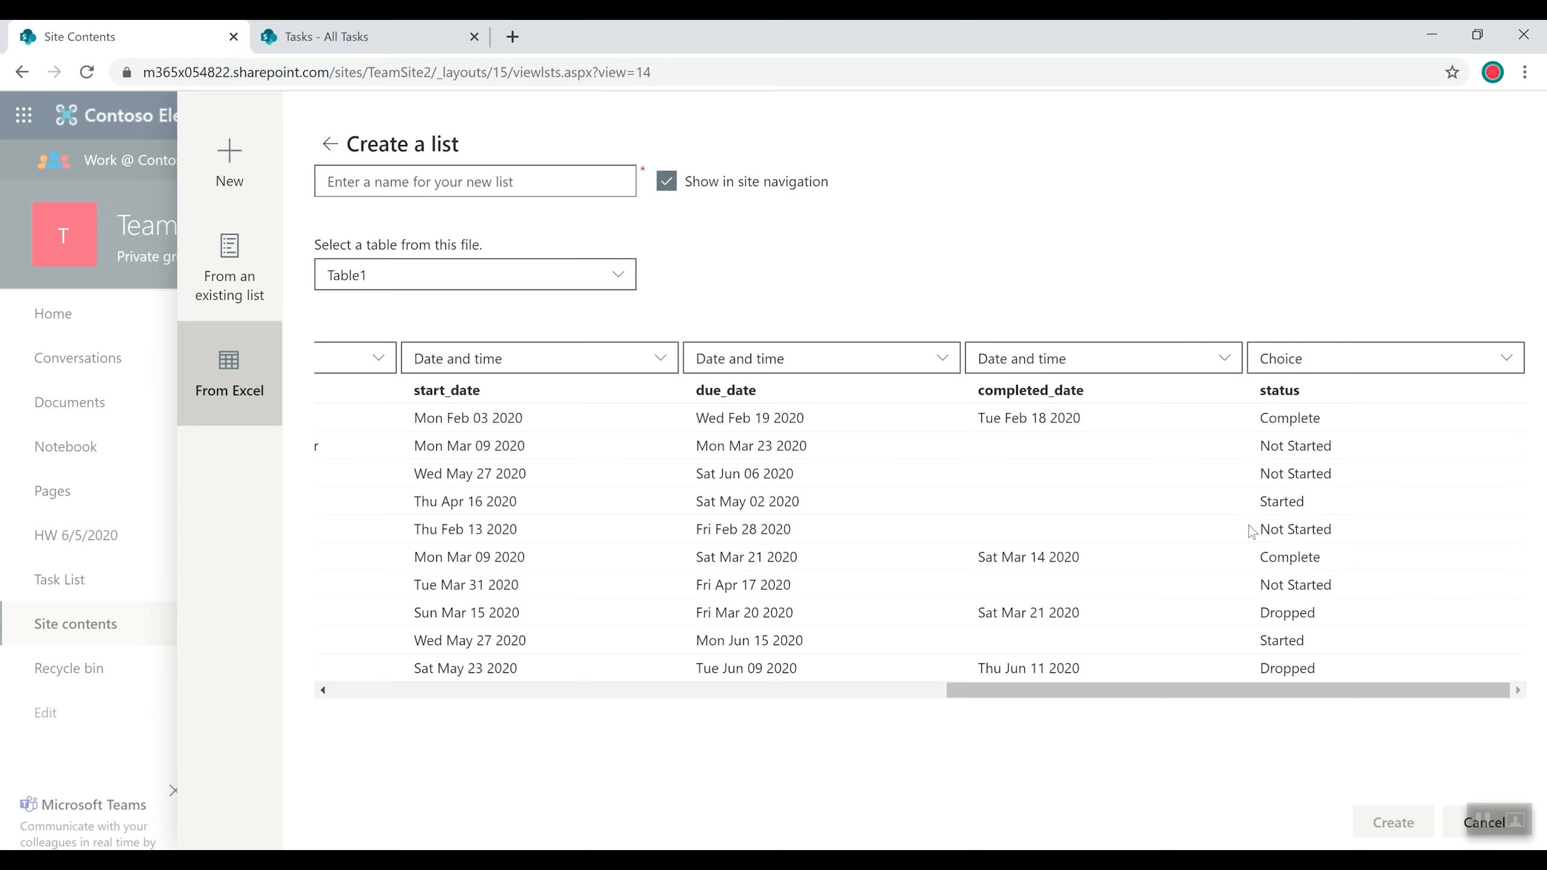
{"action": "left_click", "coordinate": [565, 194]}
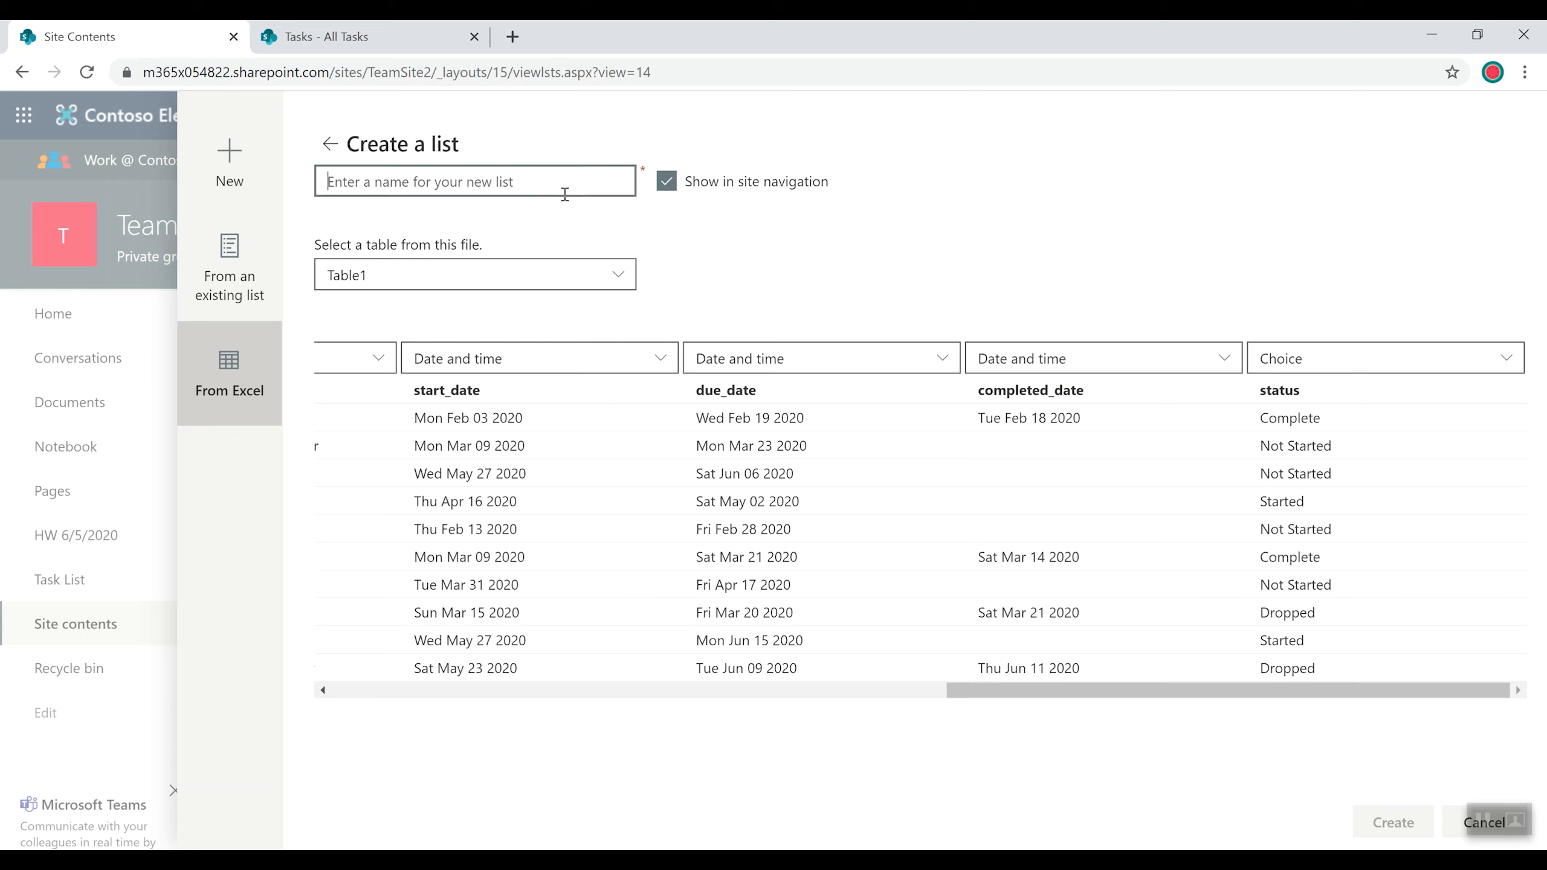
{"action": "type", "text": "MOCK_DATA"}
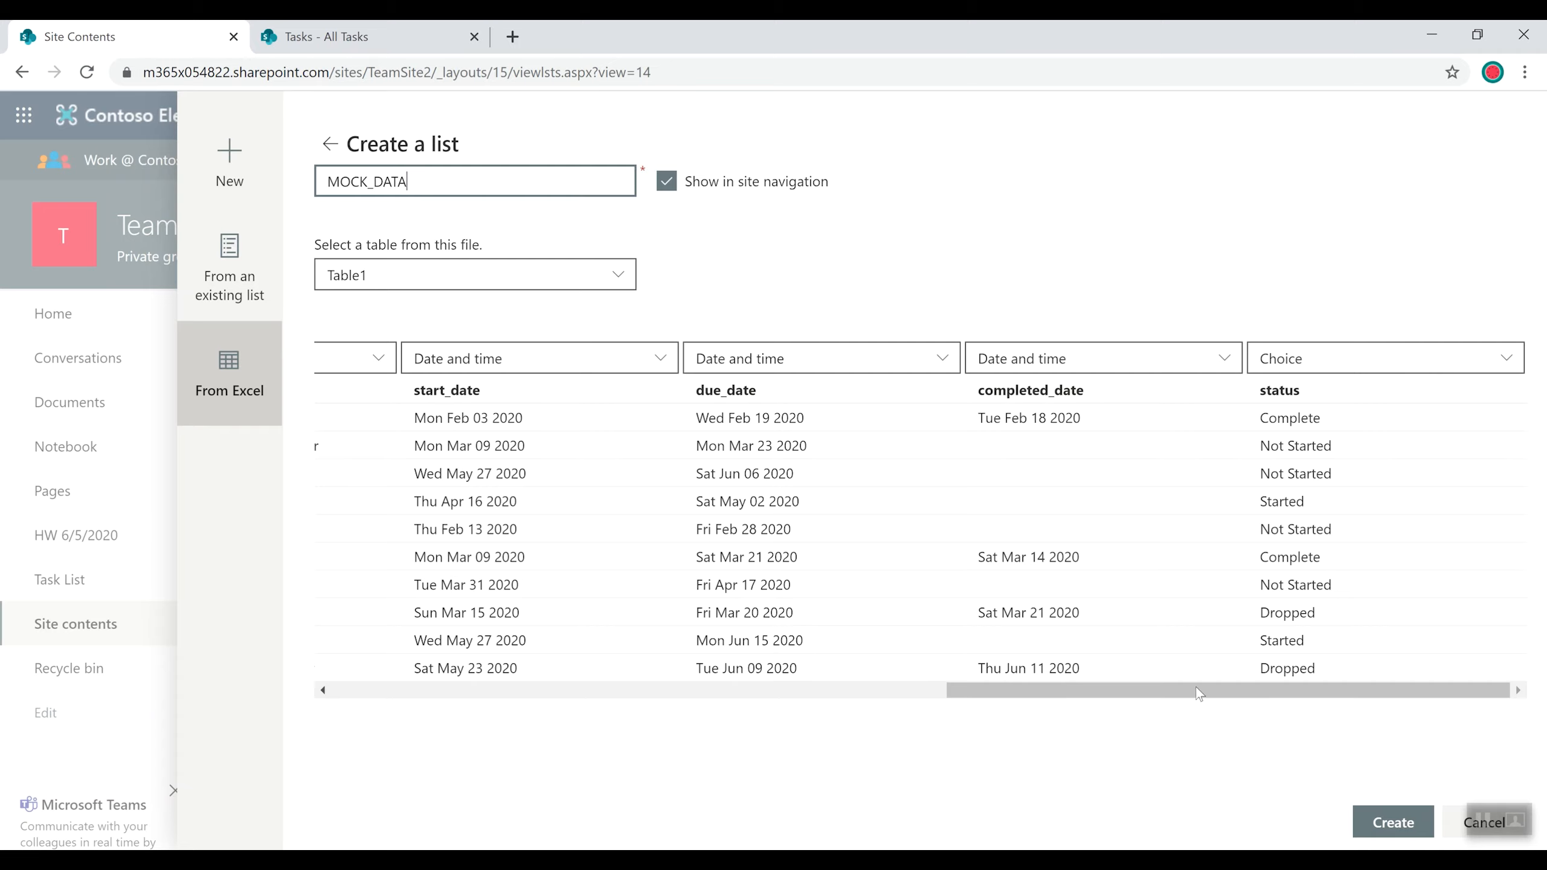
{"action": "left_click", "coordinate": [1368, 821]}
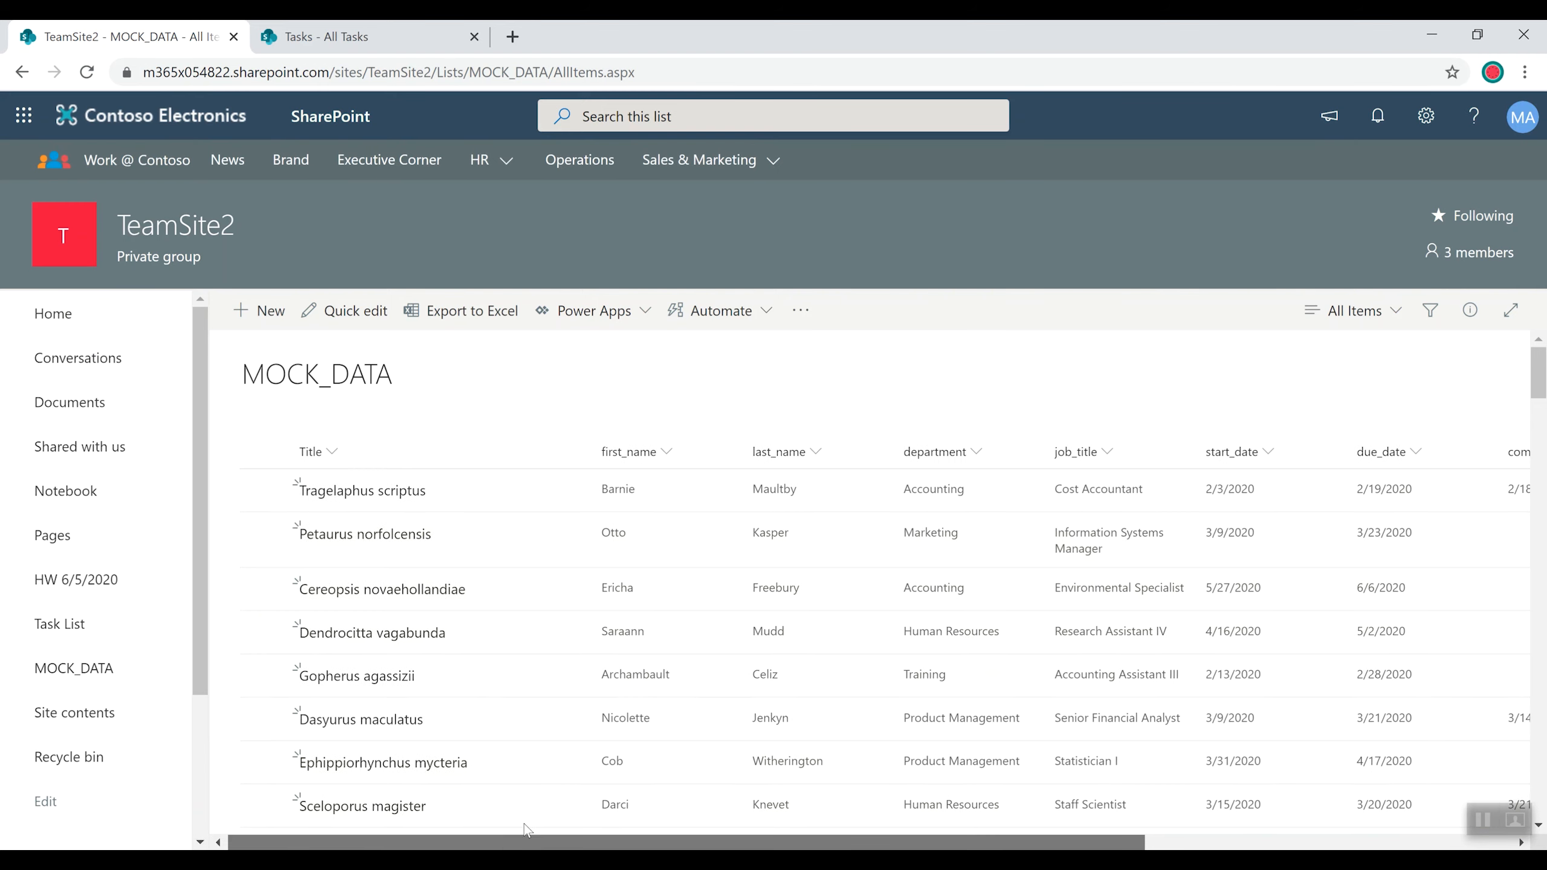
Review the columns and imported rows of the new MOCK_DATA list.
{"action": "scroll", "coordinate": [838, 805], "scroll_direction": "right", "scroll_amount": 5}
{"action": "scroll", "coordinate": [650, 776], "scroll_direction": "left", "scroll_amount": 6}
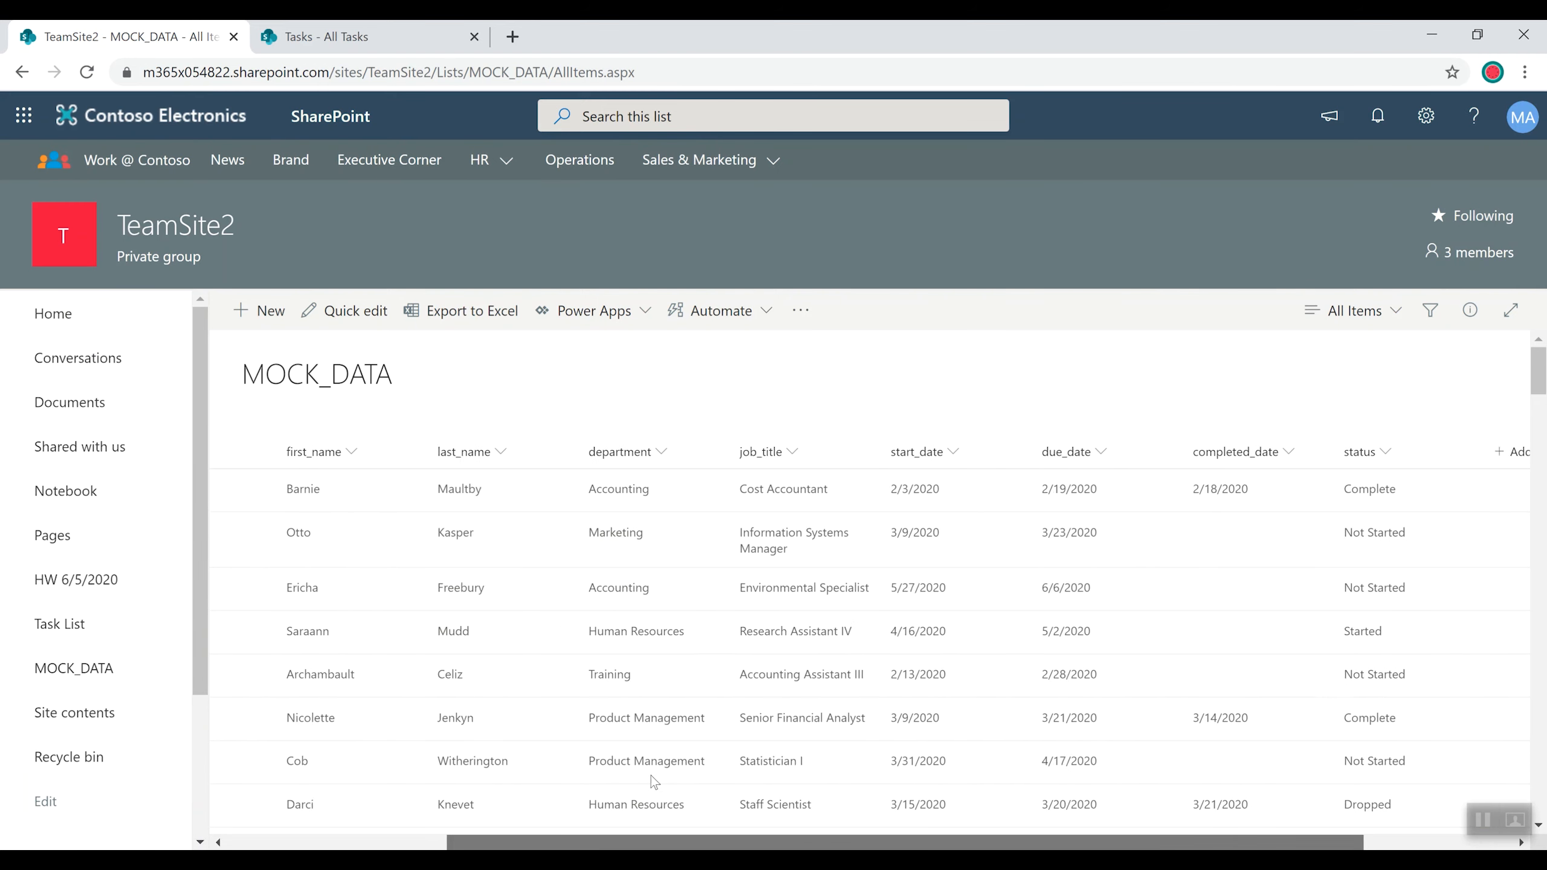
{"action": "scroll", "coordinate": [552, 619], "scroll_direction": "down", "scroll_amount": 10}
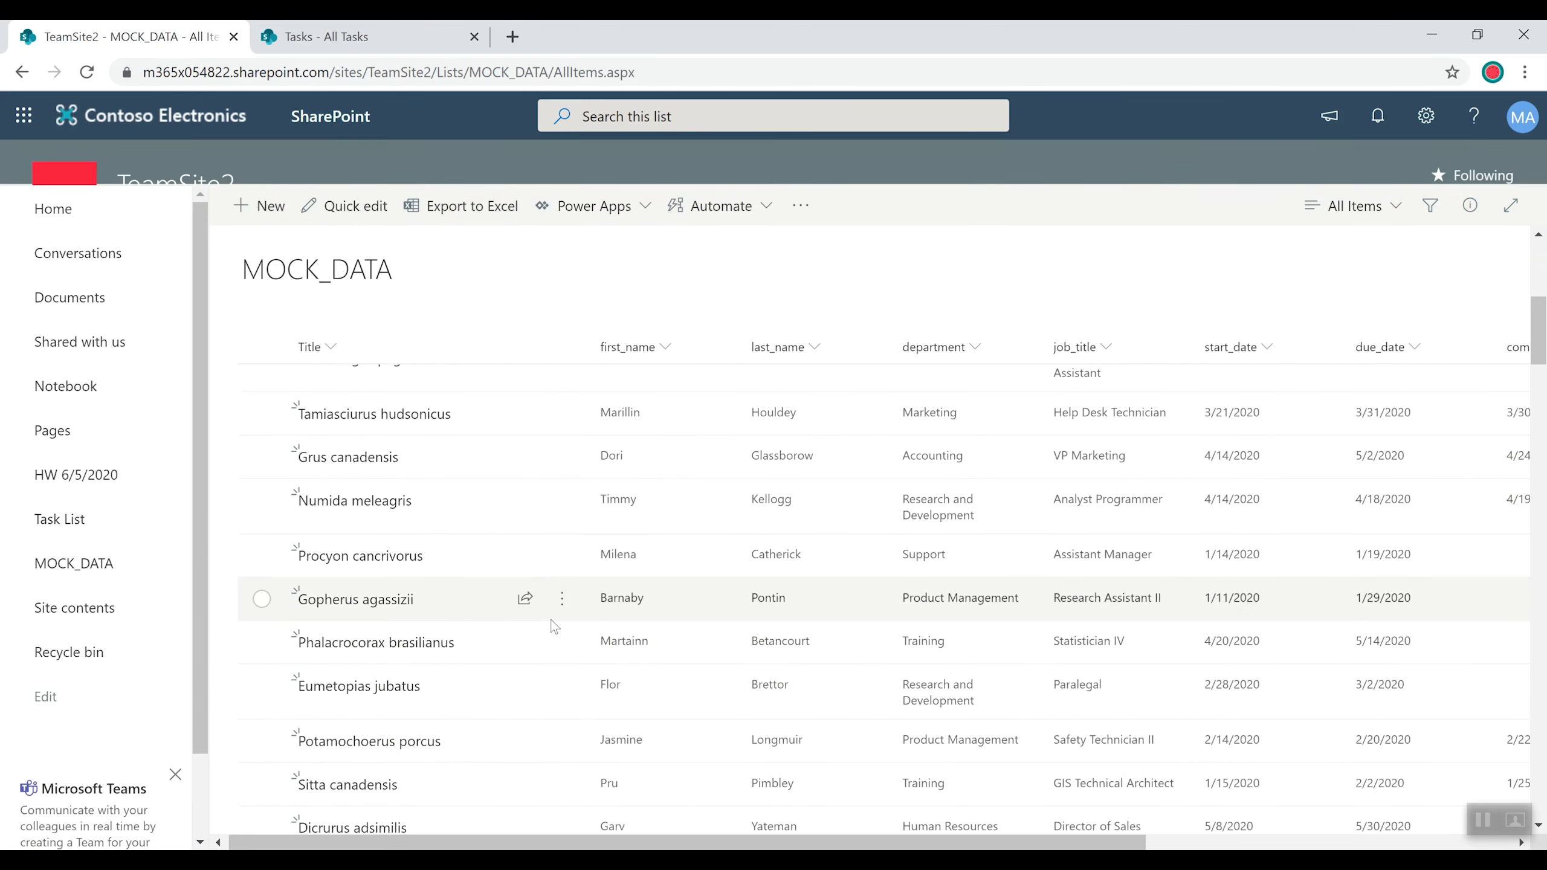
{"action": "scroll", "coordinate": [552, 626], "scroll_direction": "up", "scroll_amount": 10}
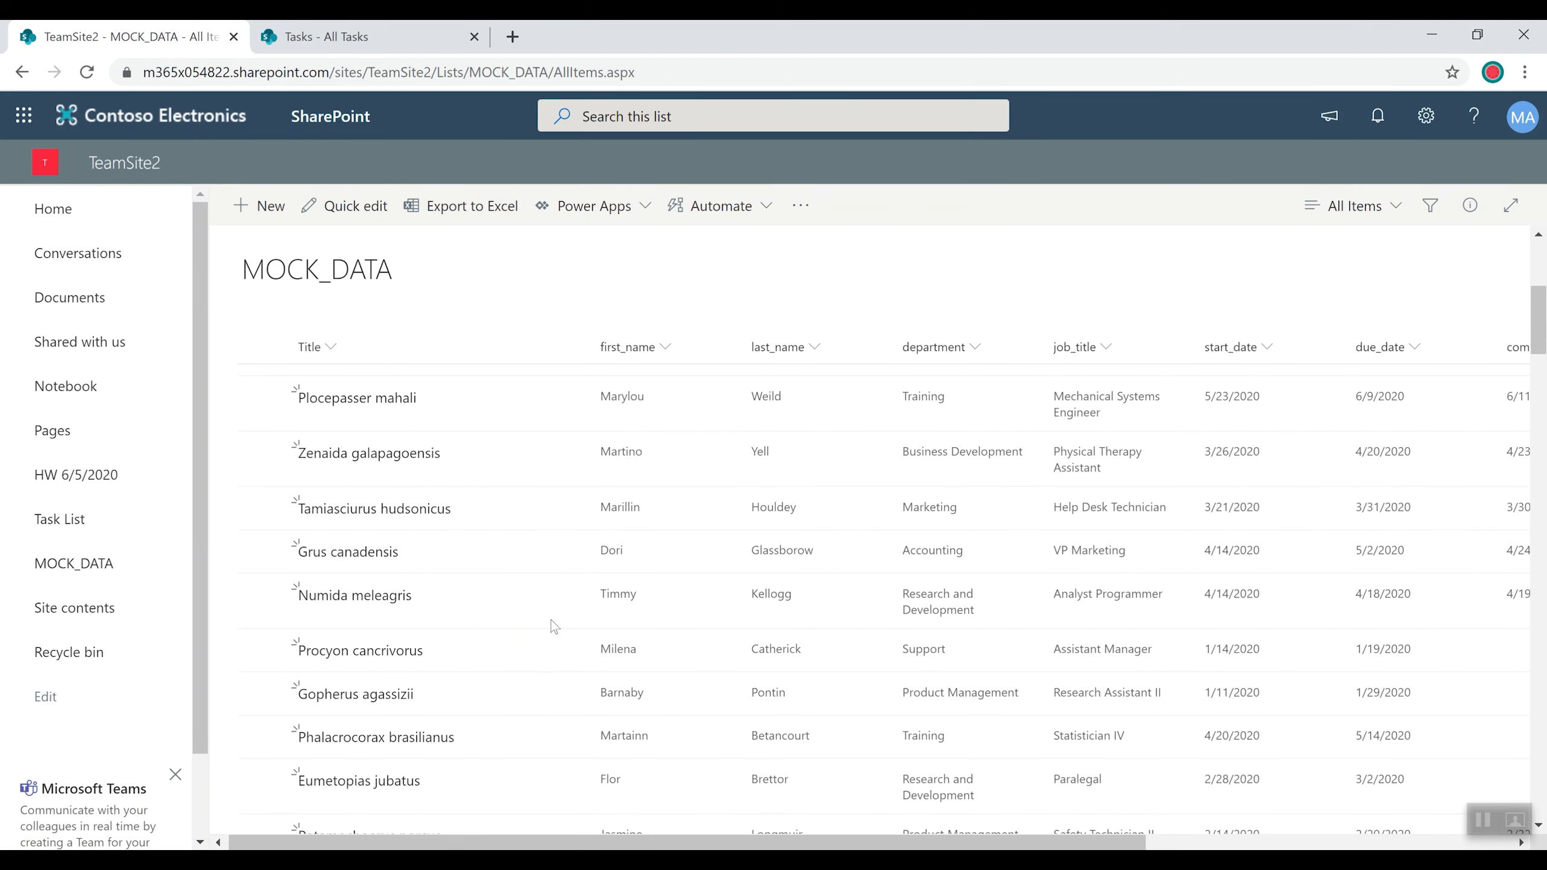